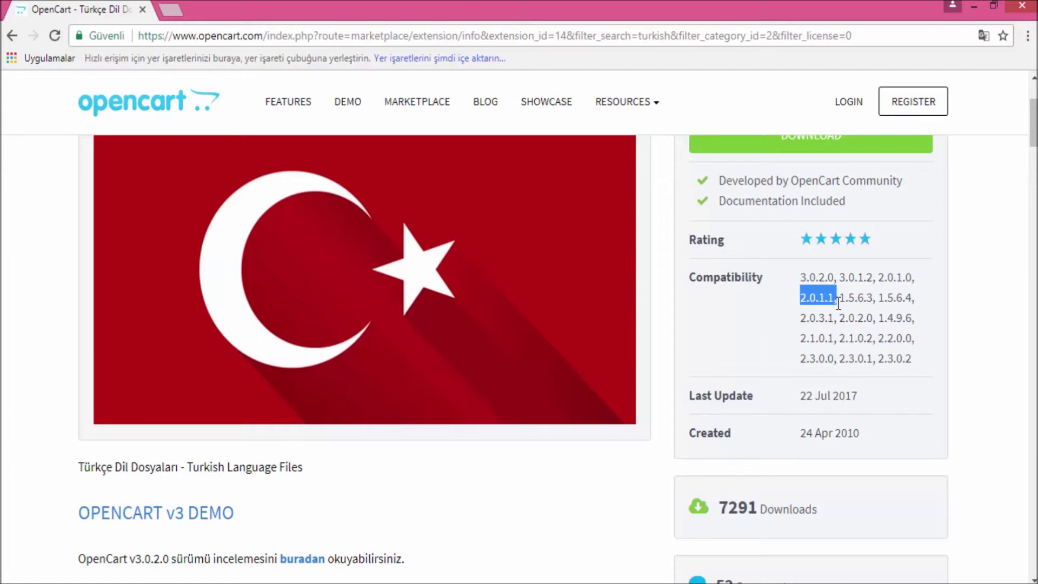
Review the Turkish Language Files download versions and open a new blank Chrome tab
click(887, 280)
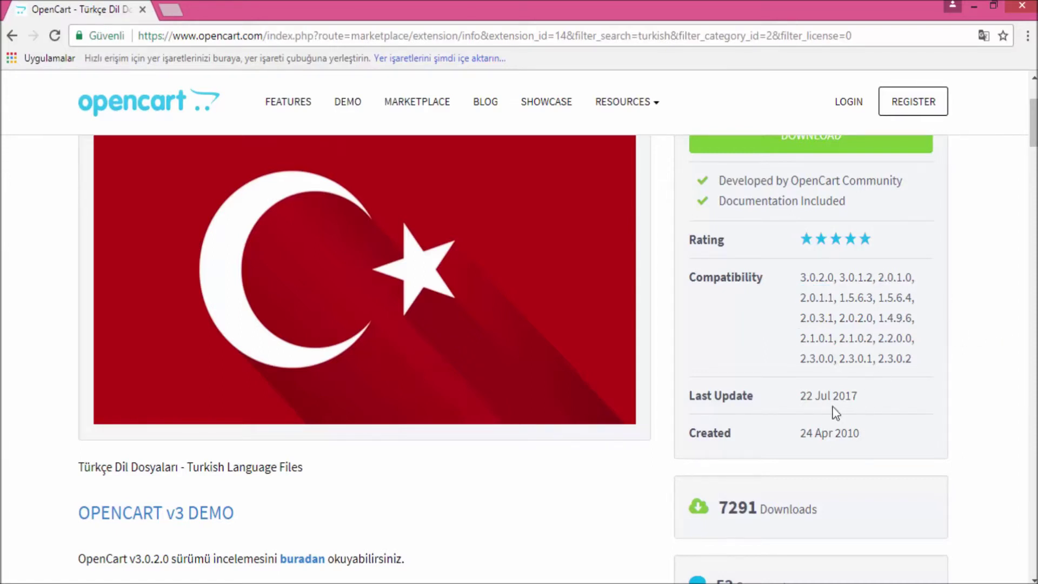
scroll(771, 343, up, 2)
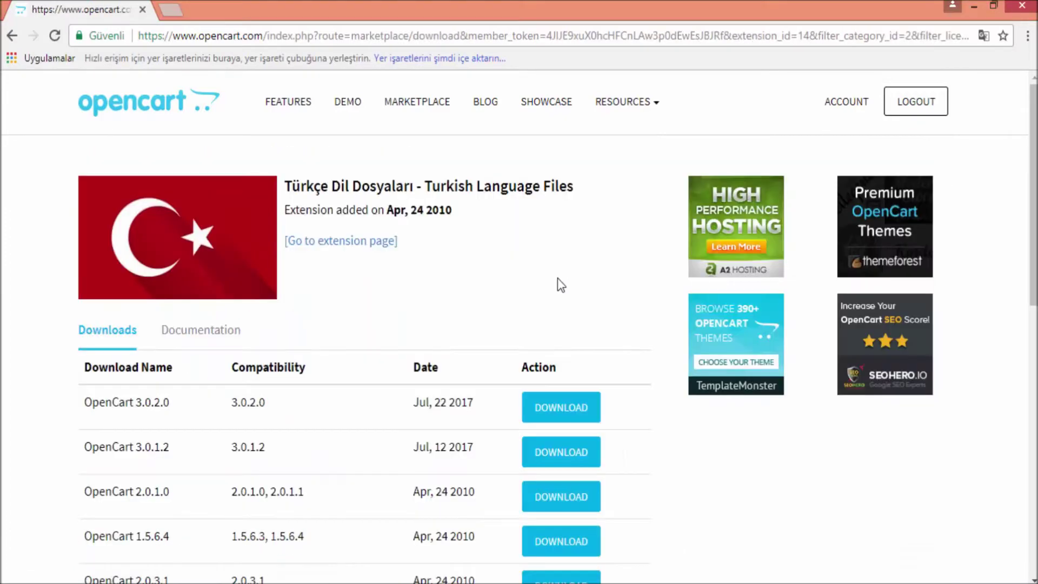
scroll(663, 324, down, 3)
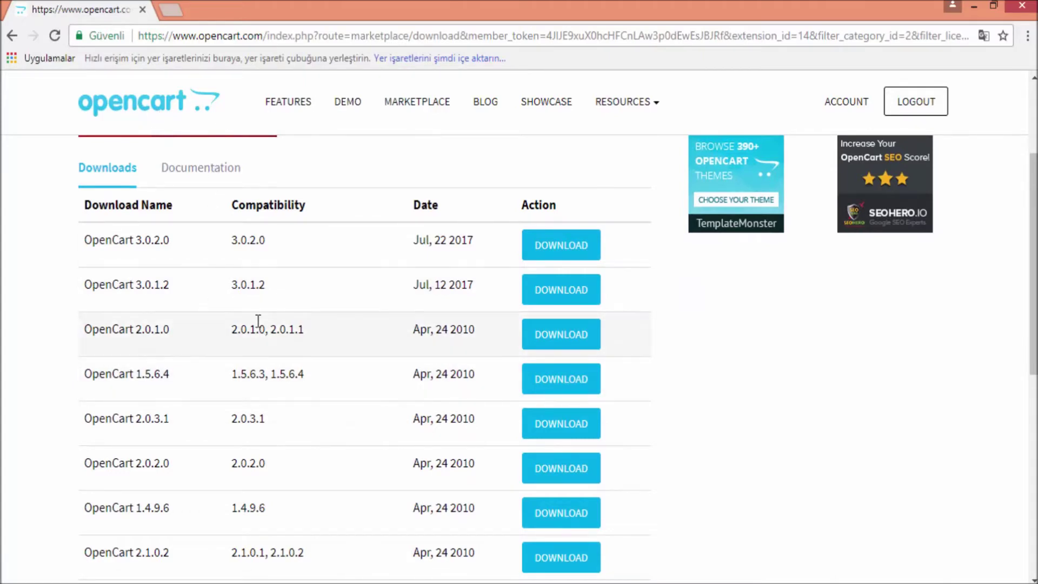
click(176, 9)
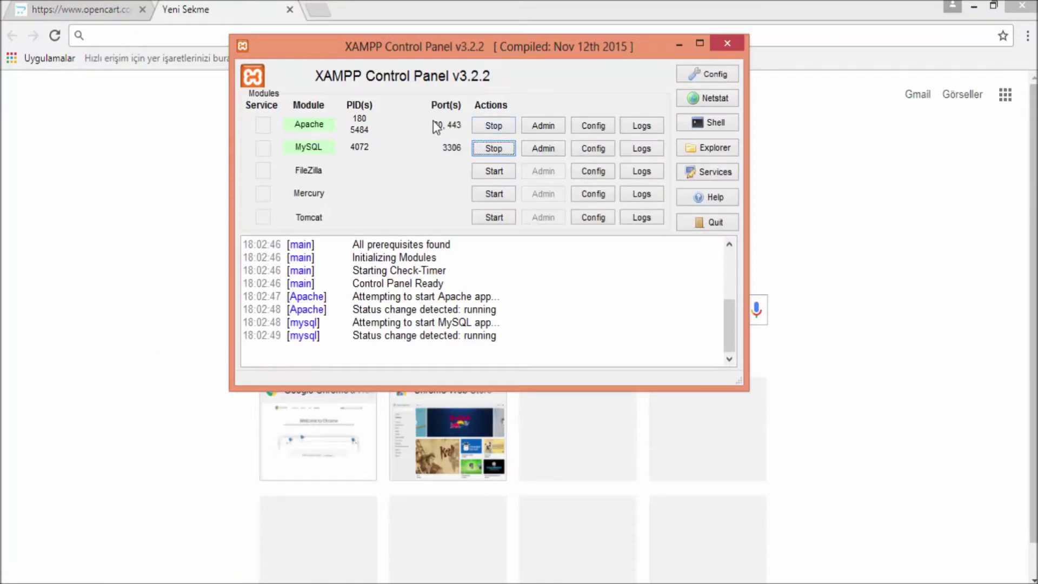
Browse XAMPP's htdocs folder to the opencartkurulum store folder, then return to Chrome
click(683, 150)
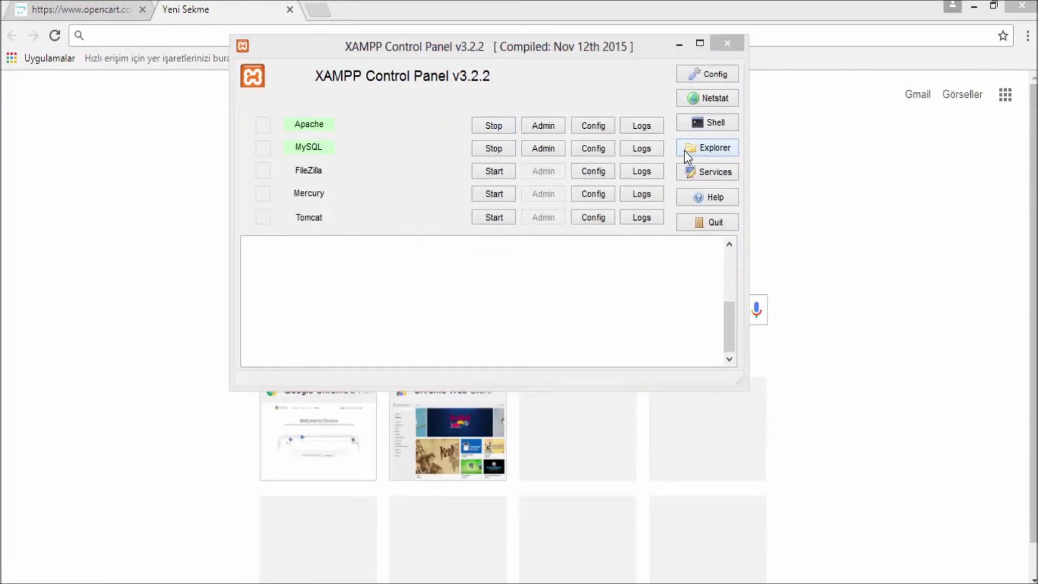
scroll(316, 391, down, 1)
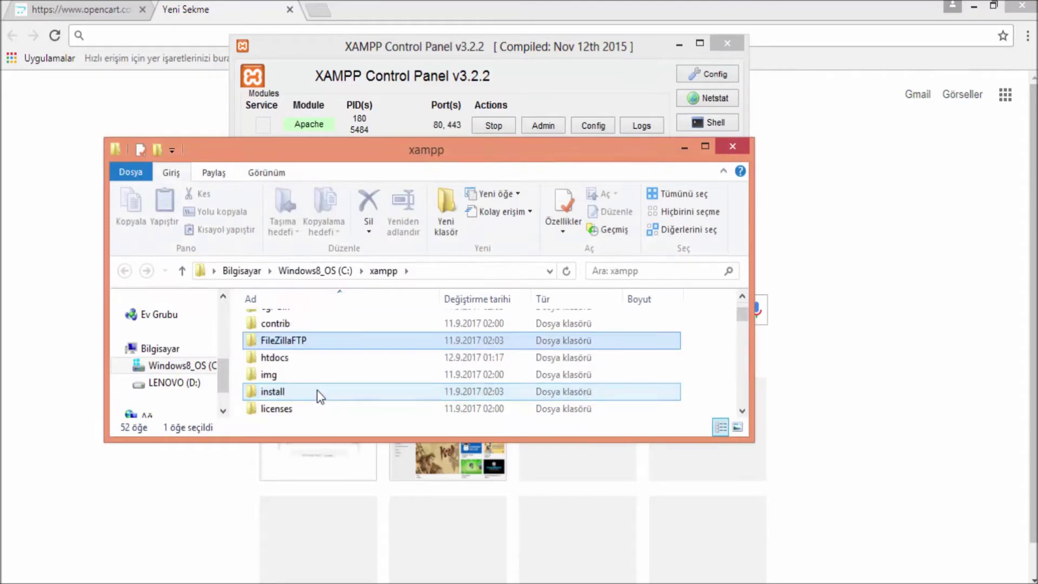
double_click(308, 359)
click(341, 363)
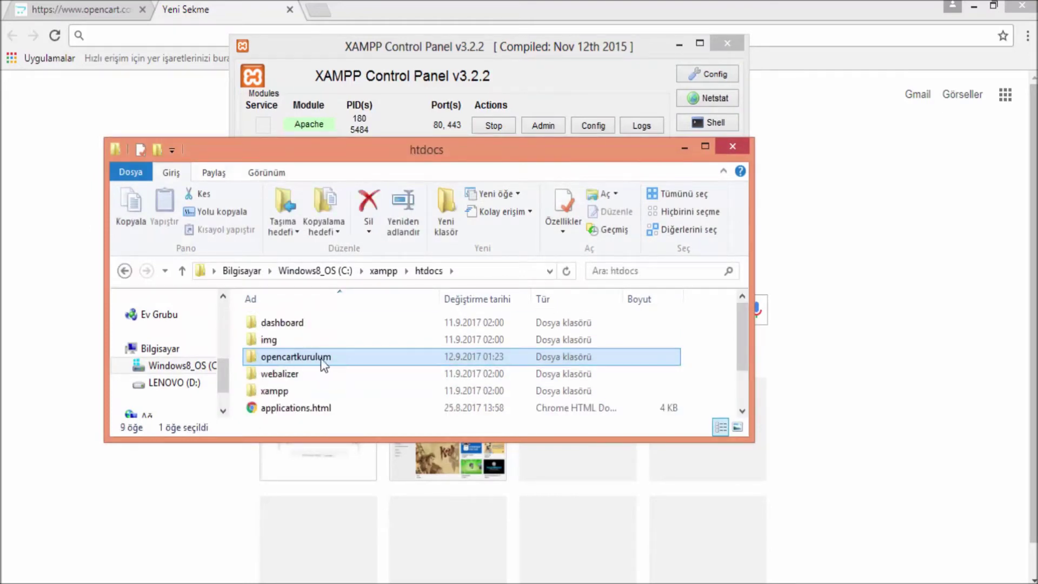
click(353, 2)
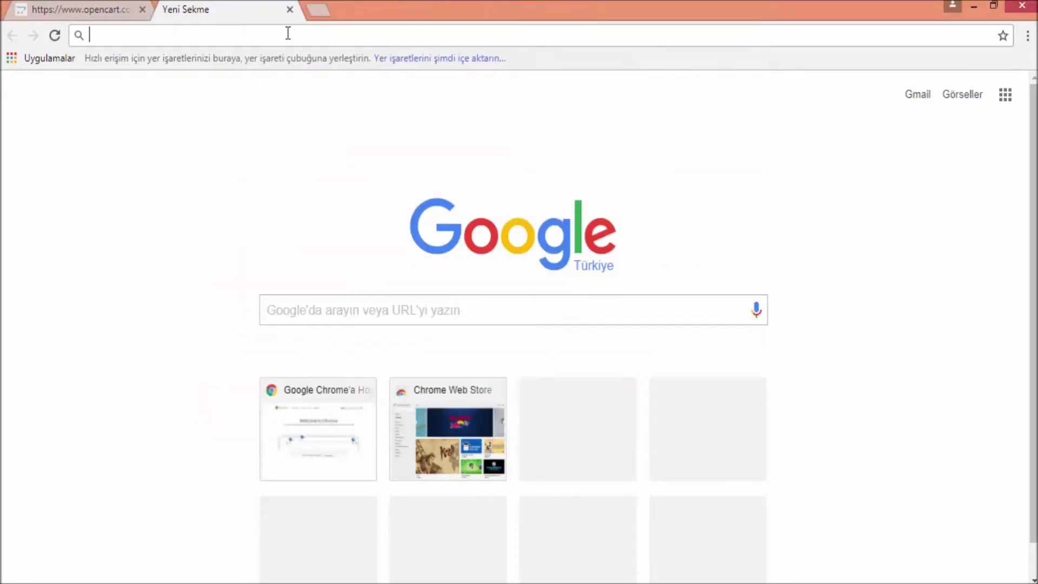
Log in to the store admin at localhost/opencartkurulum/admin with the admin credentials
text(localh)
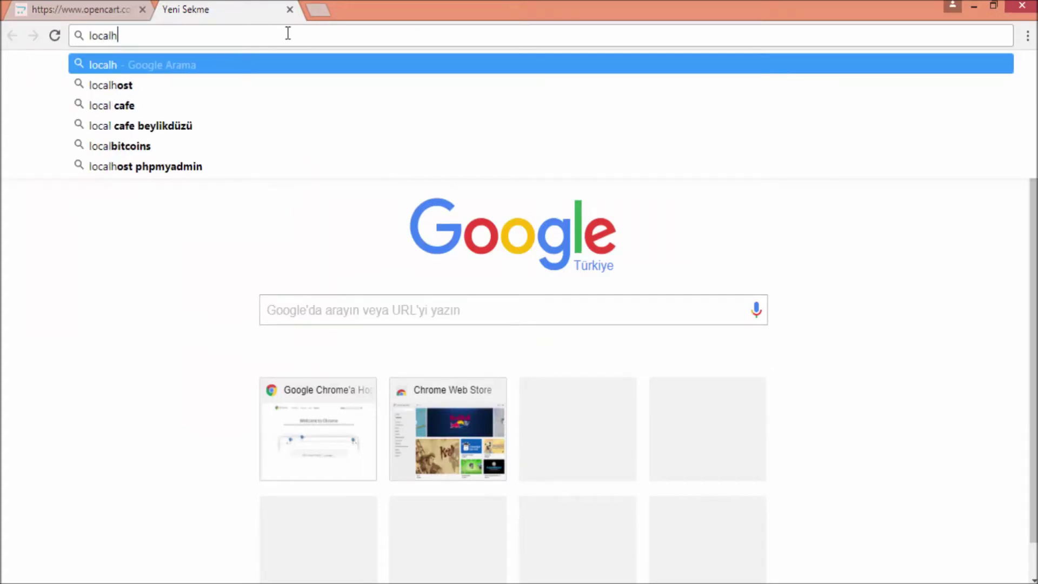
text(ost)
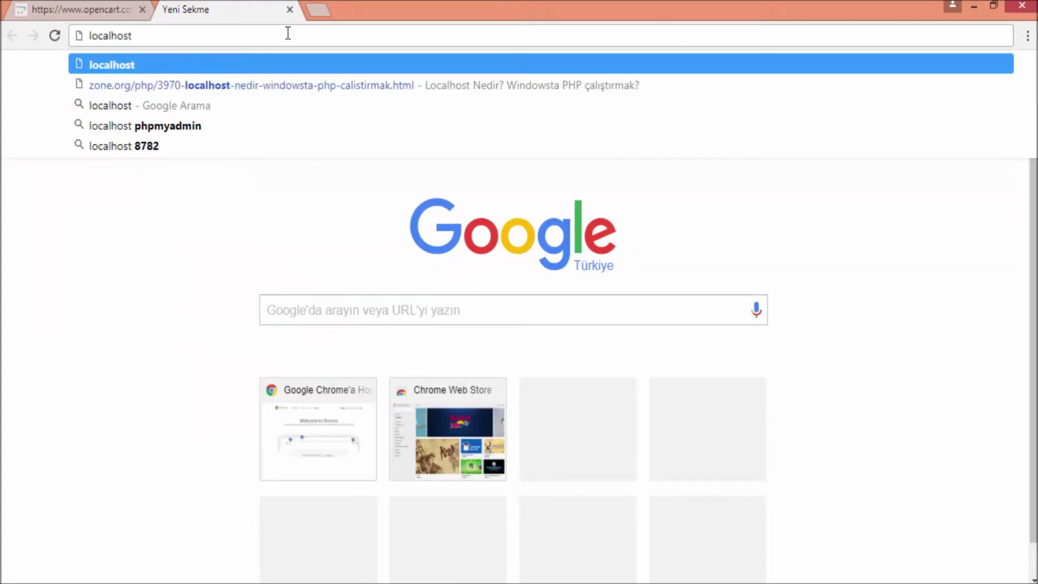
text(/openc)
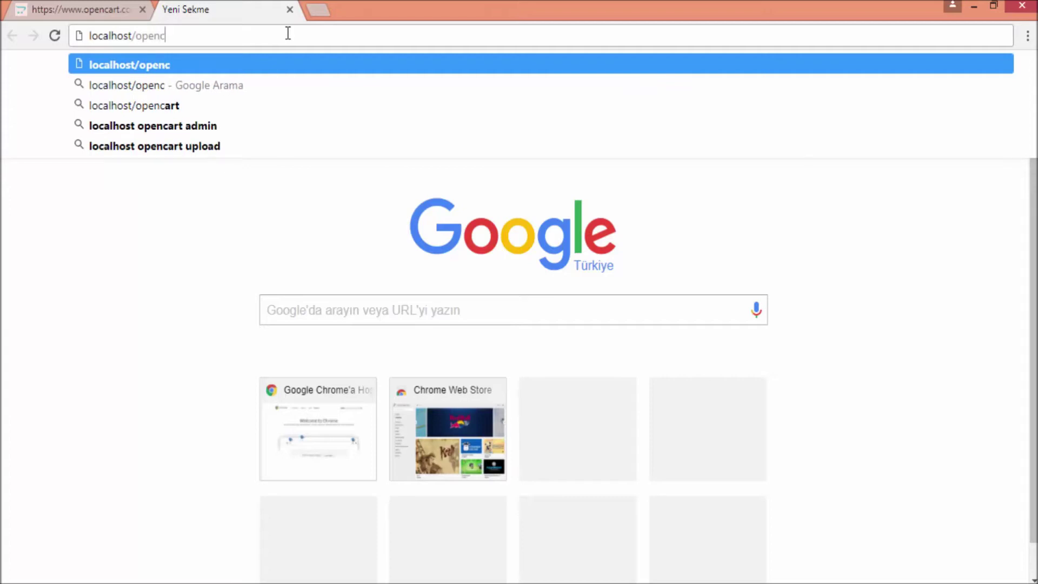
text(artkuru)
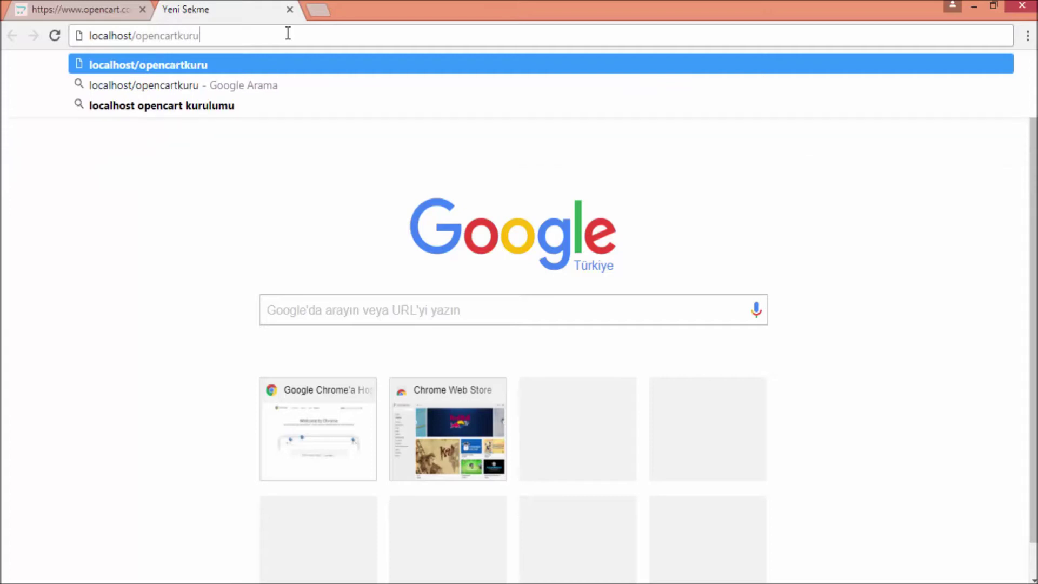
text(lum/)
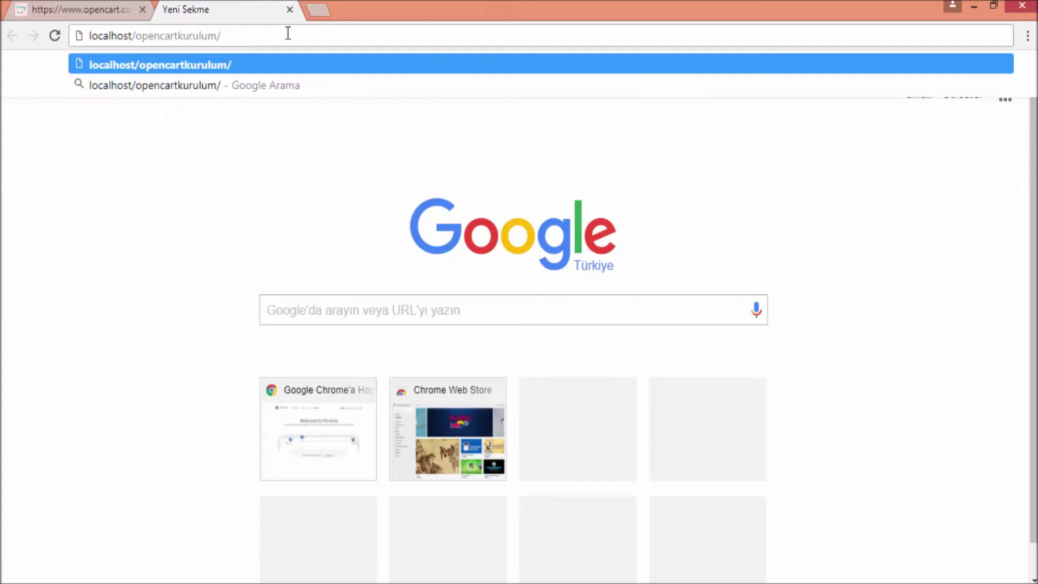
text(admin)
key(Return)
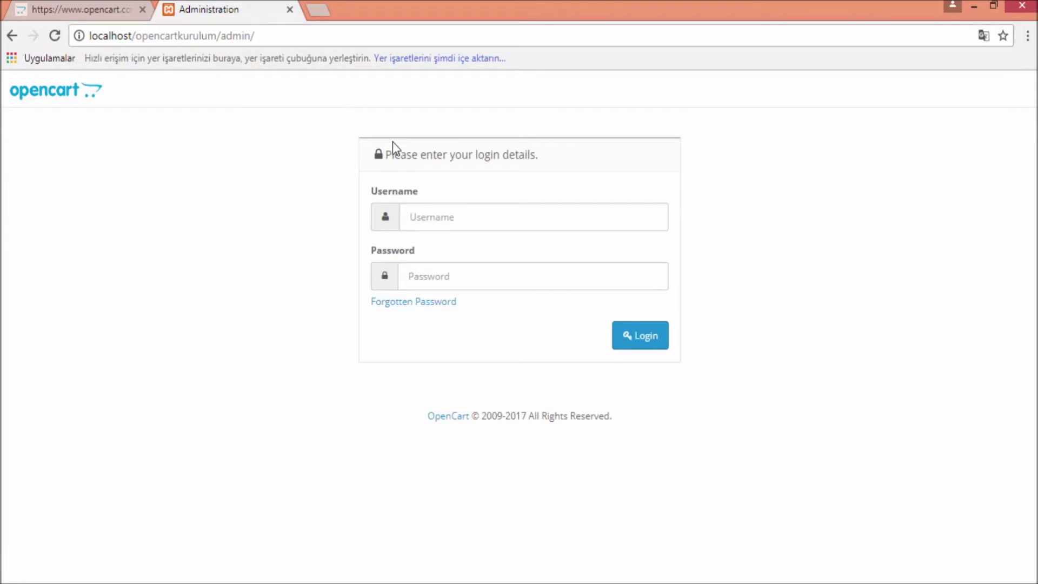
click(436, 213)
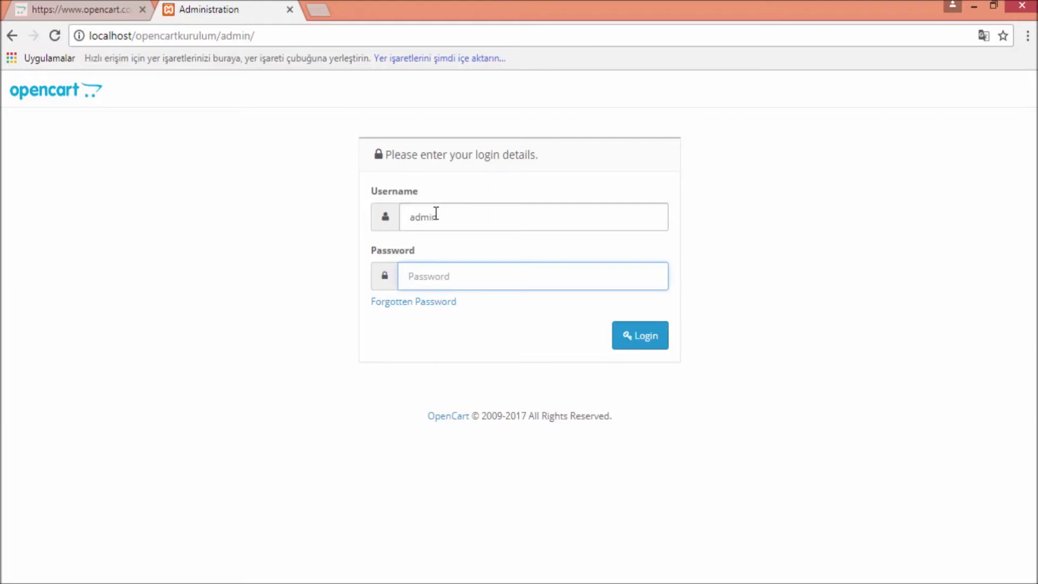
text(123)
click(619, 335)
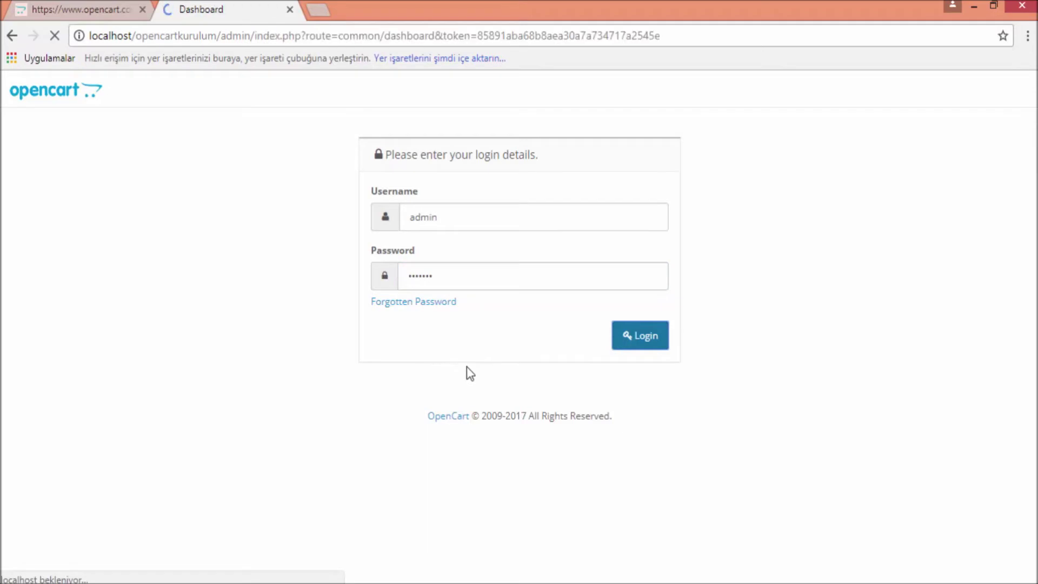
Confirm the footer shows version 2.0.1.1, then return to the extension download tab
scroll(419, 358, down, 4)
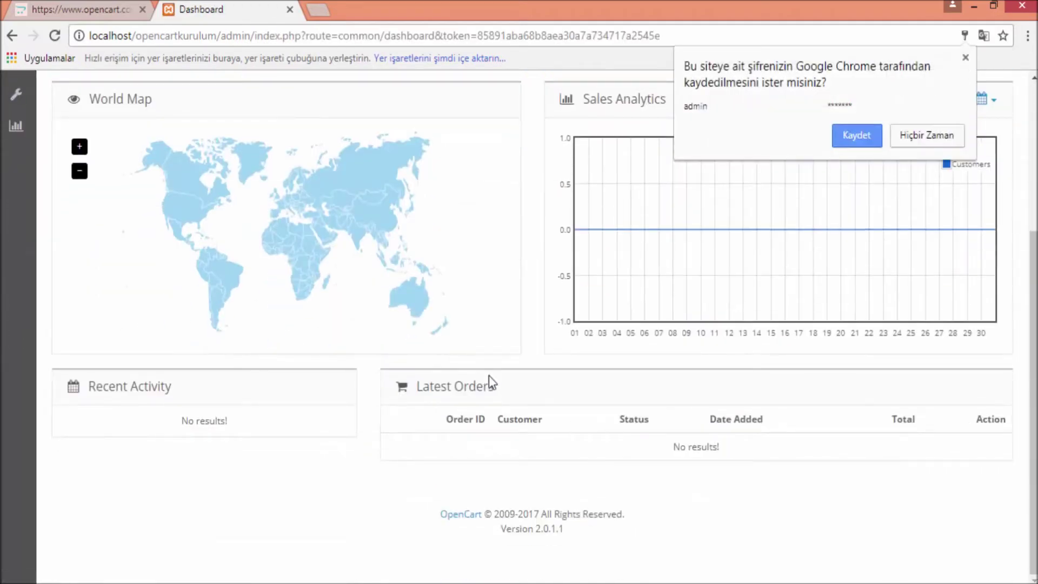
drag(558, 533, 538, 528)
click(556, 528)
click(111, 3)
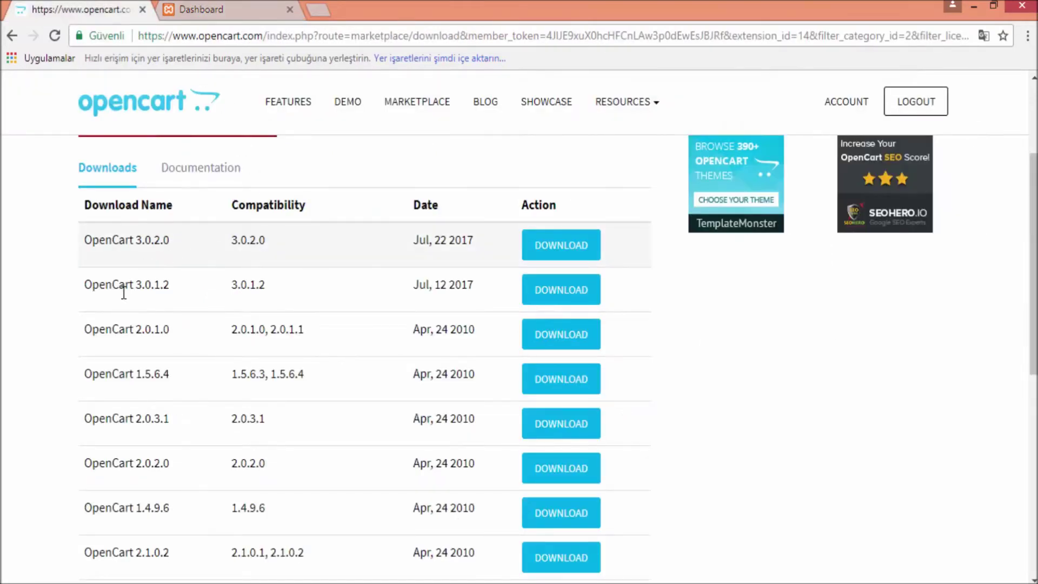
Download the Turkish language package listed for OpenCart 2.0.1.0 and 2.0.1.1
scroll(162, 331, down, 1)
scroll(187, 307, down, 1)
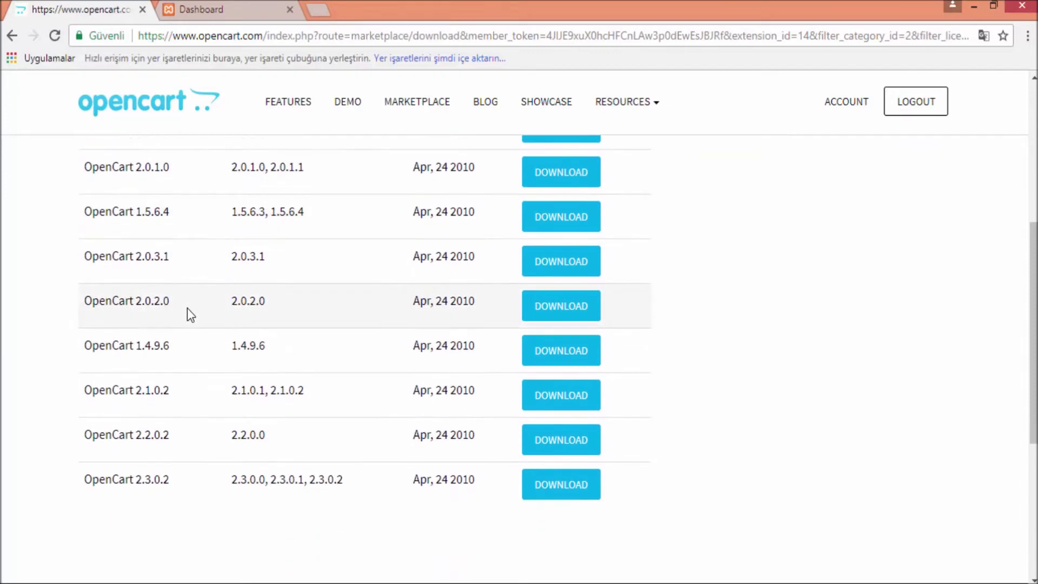
scroll(178, 373, up, 1)
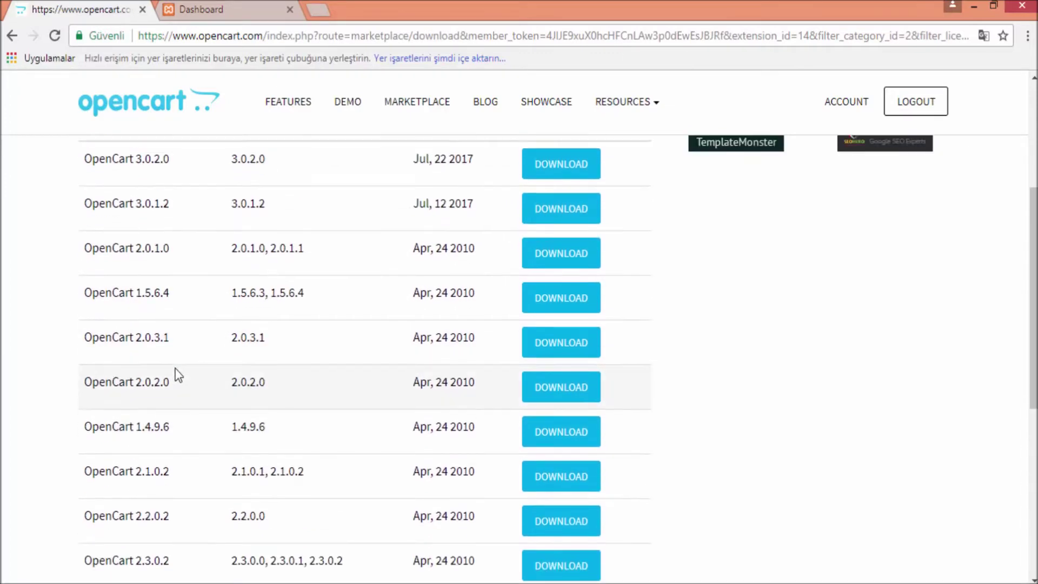
scroll(178, 362, up, 1)
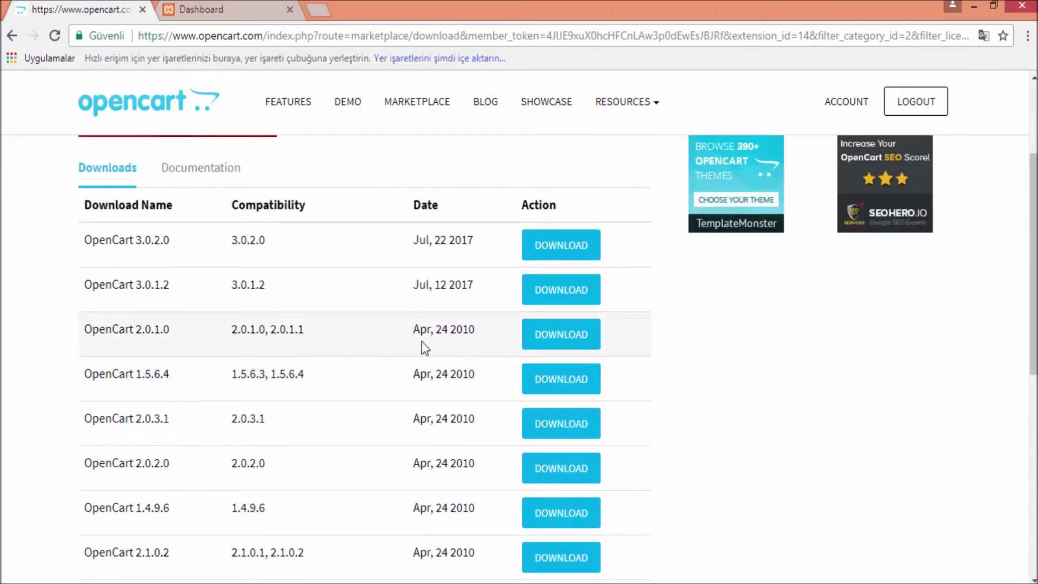
click(557, 333)
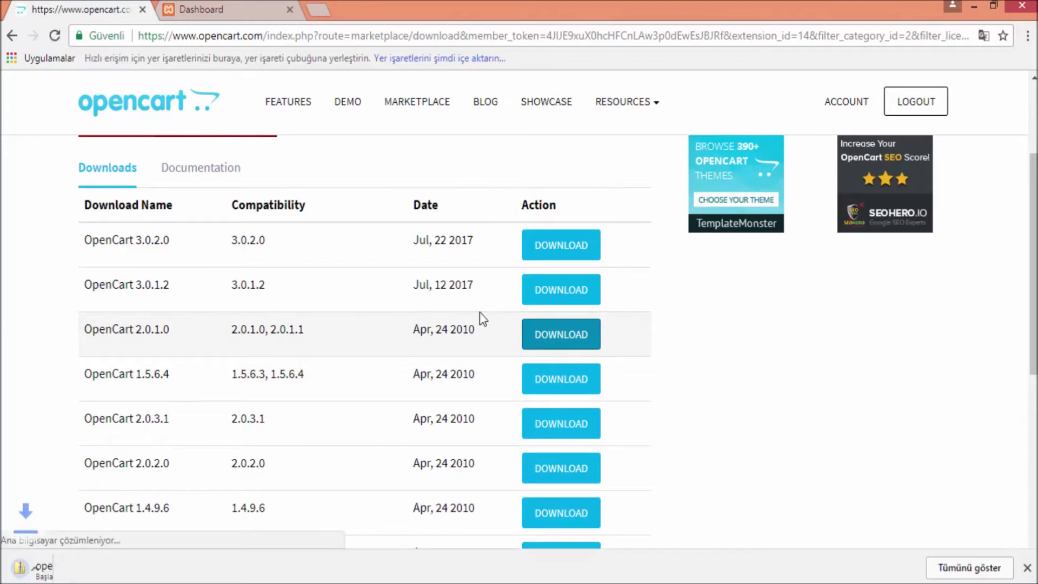
Restore the browser to a smaller window and move it aside to uncover the htdocs folder
click(228, 11)
click(106, 8)
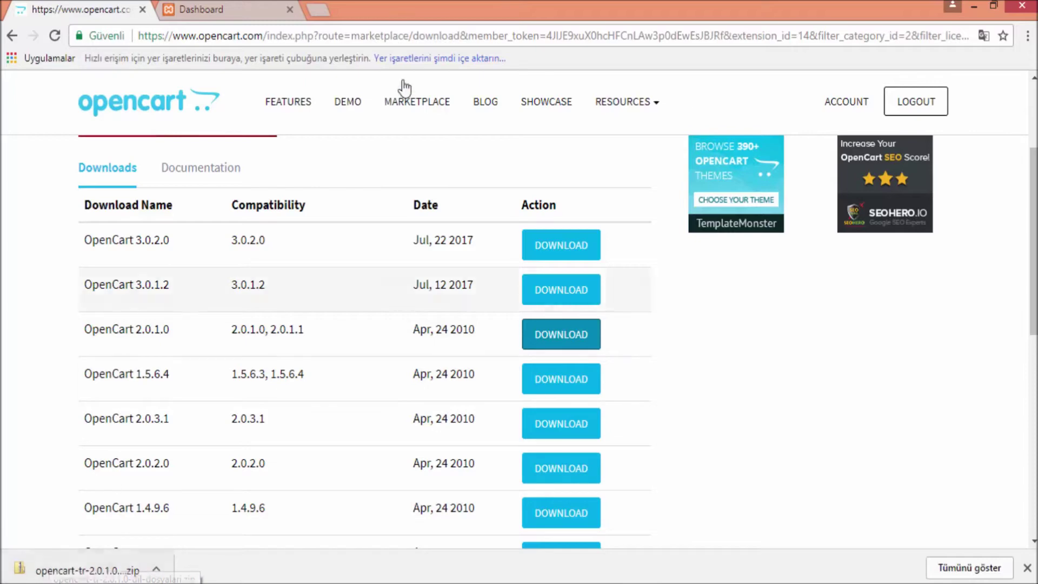
double_click(545, 1)
drag(497, 66, 698, 34)
Open the opencartkurulum folder, place the downloaded Turkish zip on the desktop and open it
click(192, 157)
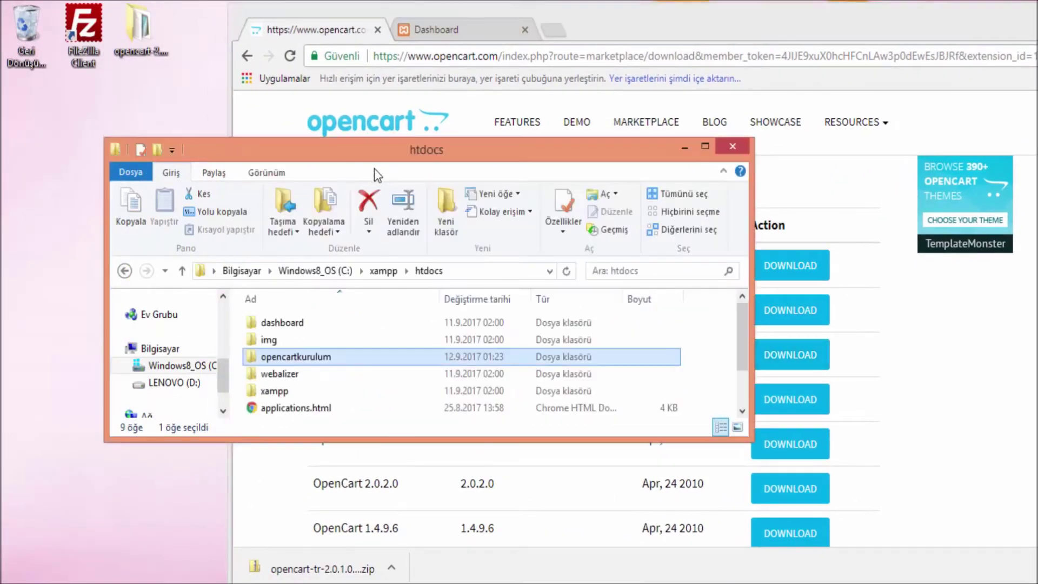
double_click(394, 355)
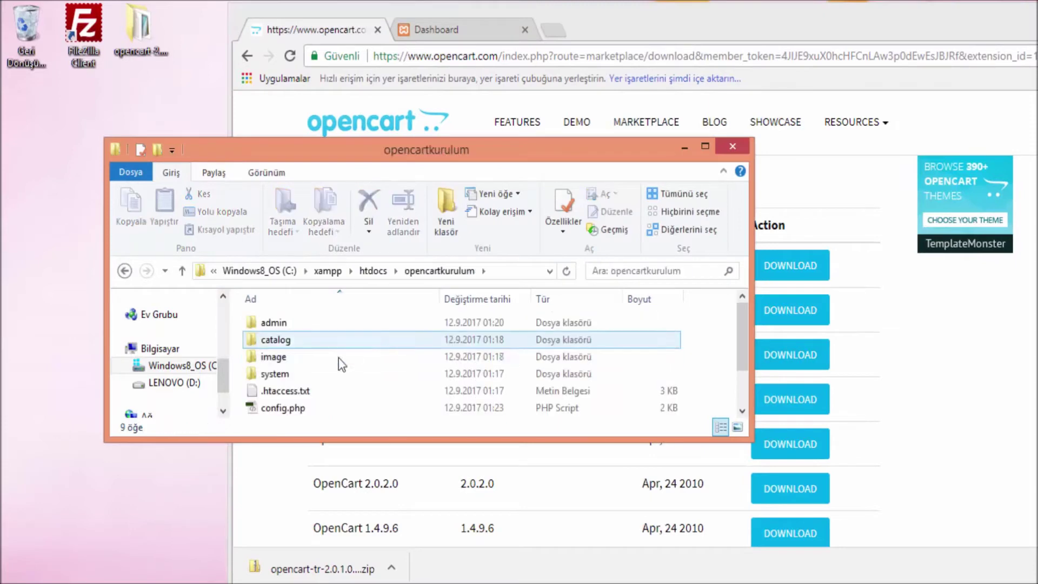
click(684, 147)
drag(275, 565, 103, 203)
double_click(102, 184)
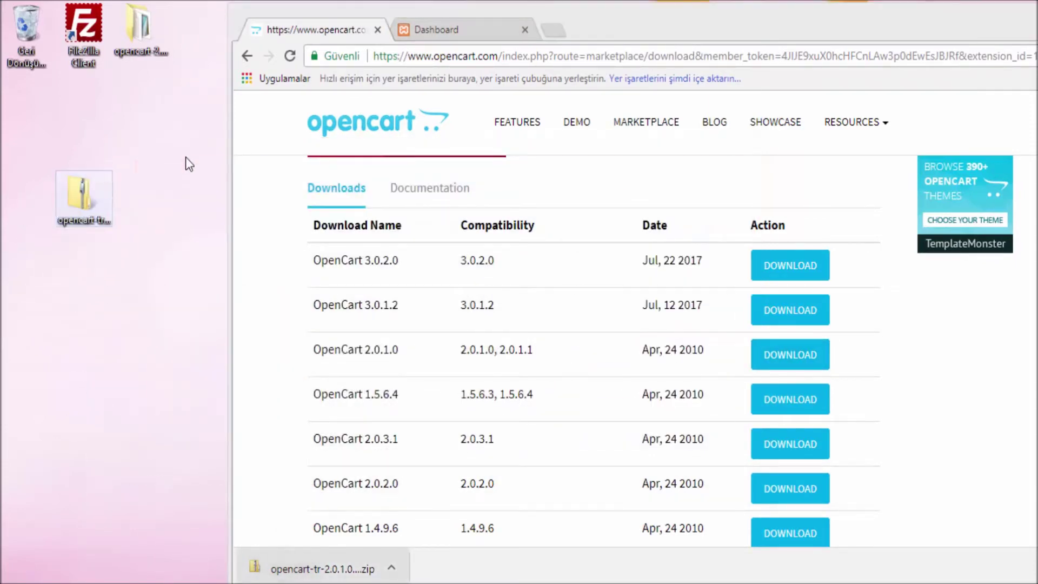
Arrange the windows and open dil-dosyalari > ana_dizine_yukleyin inside the zip
drag(949, 30, 739, 64)
click(992, 49)
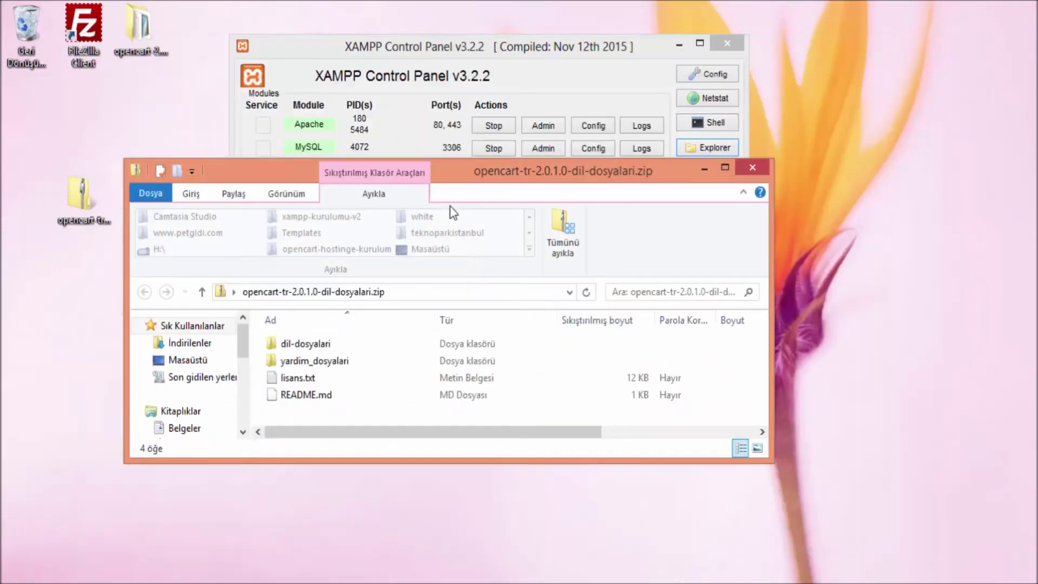
click(679, 44)
drag(494, 173, 611, 41)
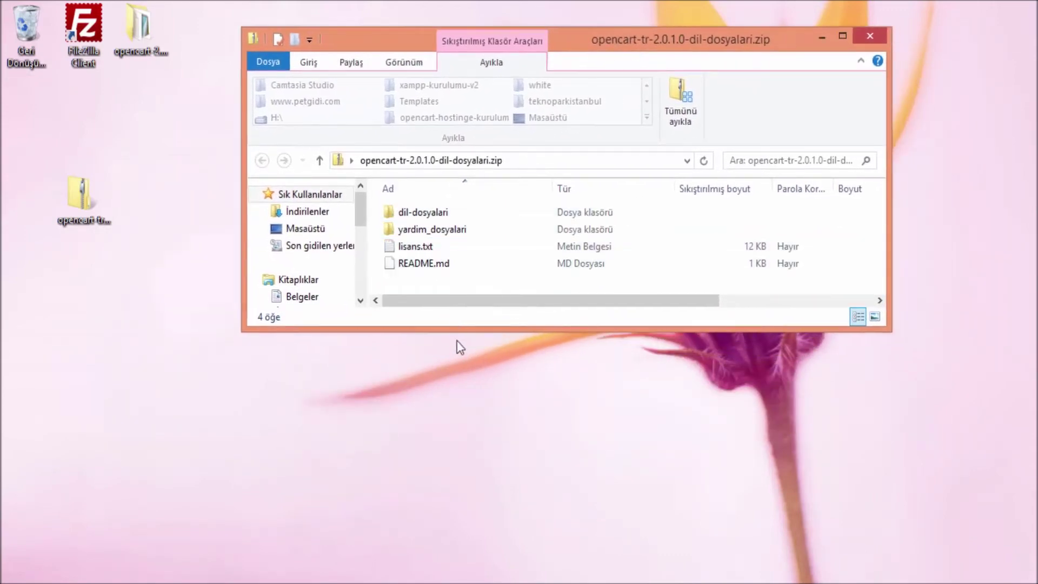
drag(449, 329, 449, 410)
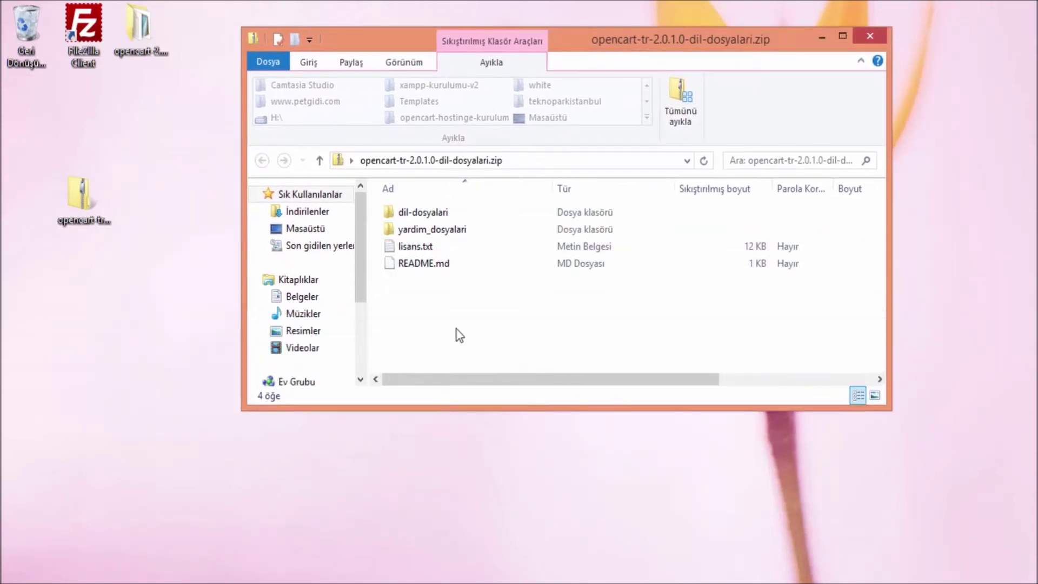
double_click(478, 214)
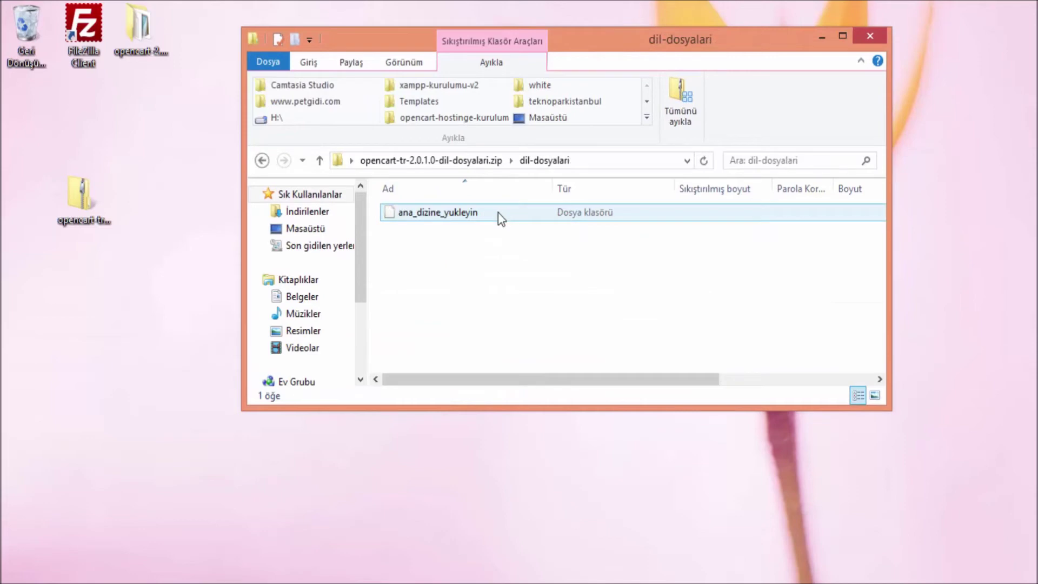
double_click(437, 217)
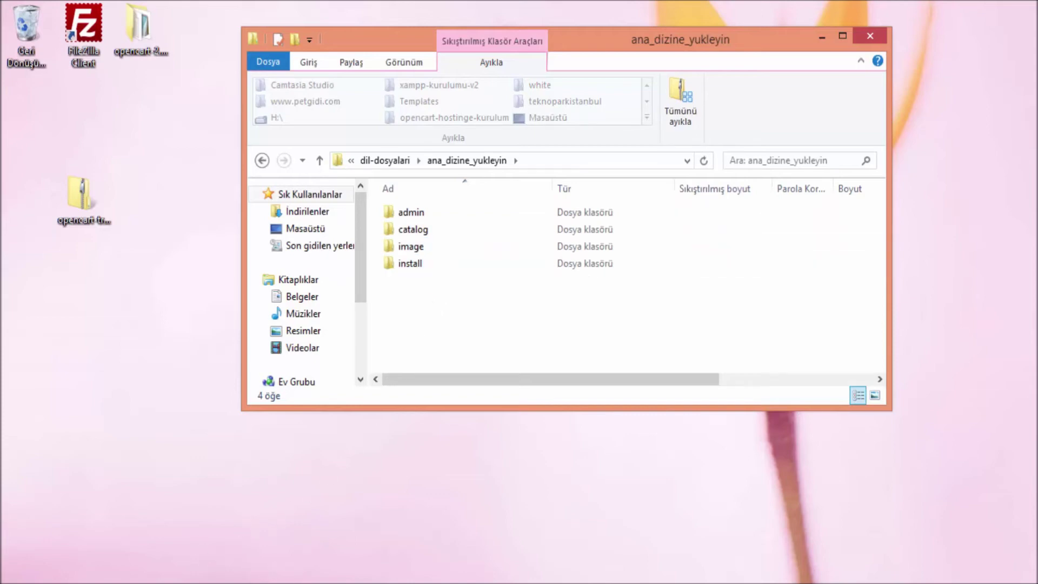
key(alt+Tab)
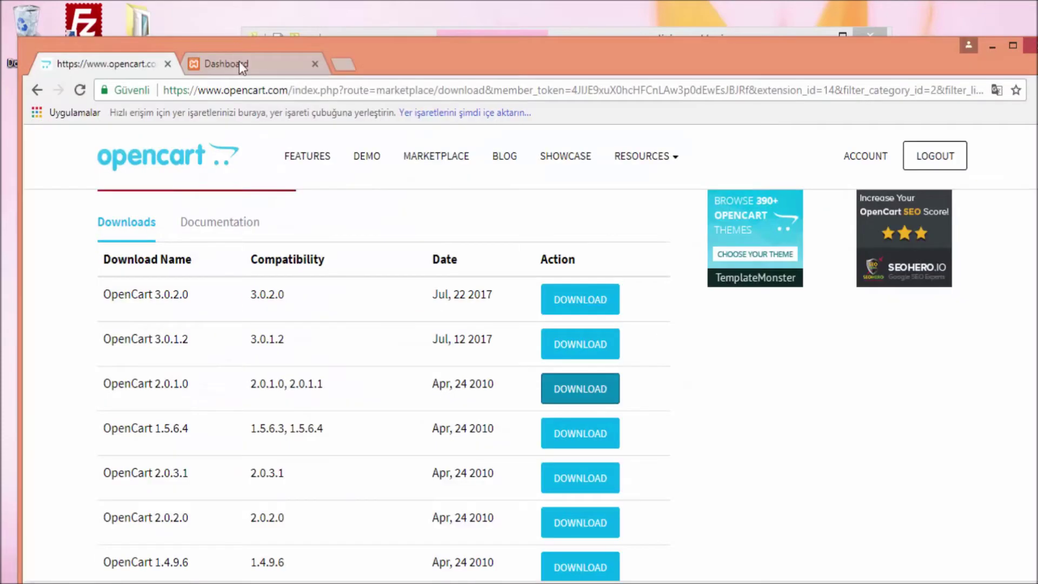
Maximize the browser on the admin Dashboard, expand the labelled sidebar menu, then minimize Chrome
click(239, 64)
double_click(390, 58)
scroll(166, 300, up, 4)
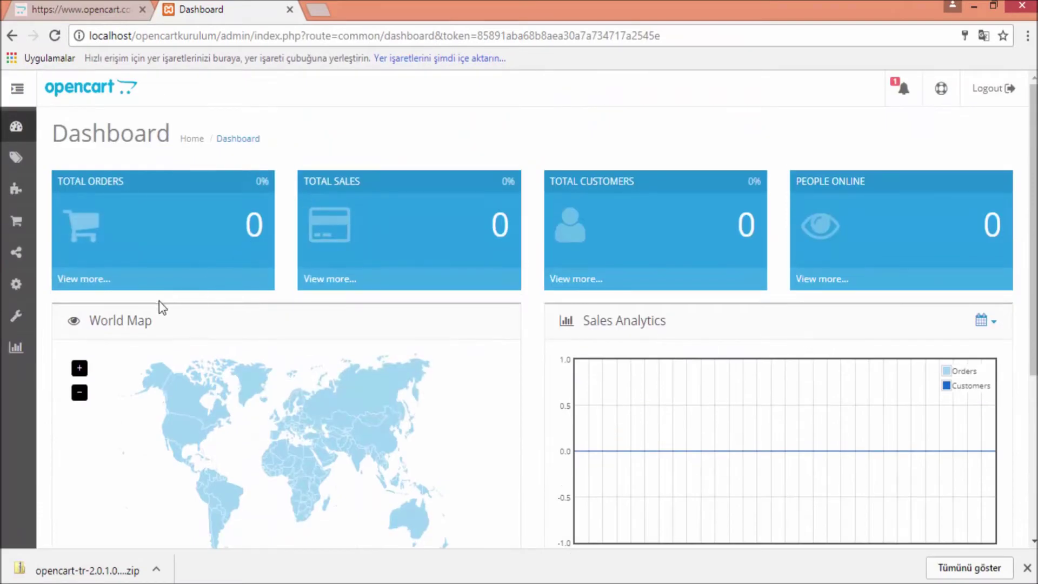
drag(170, 324, 81, 332)
drag(171, 134, 51, 137)
click(17, 88)
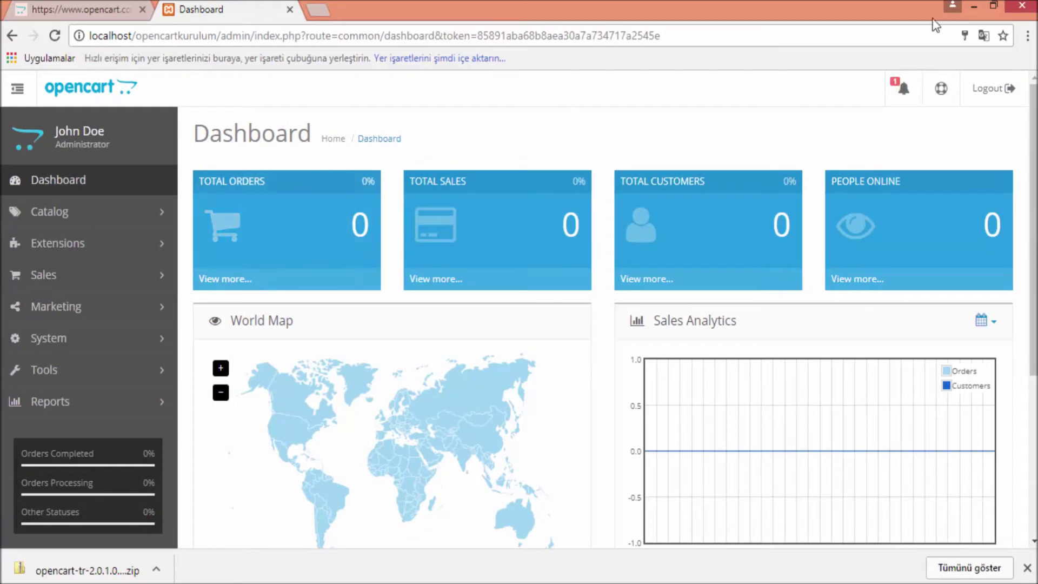
click(975, 5)
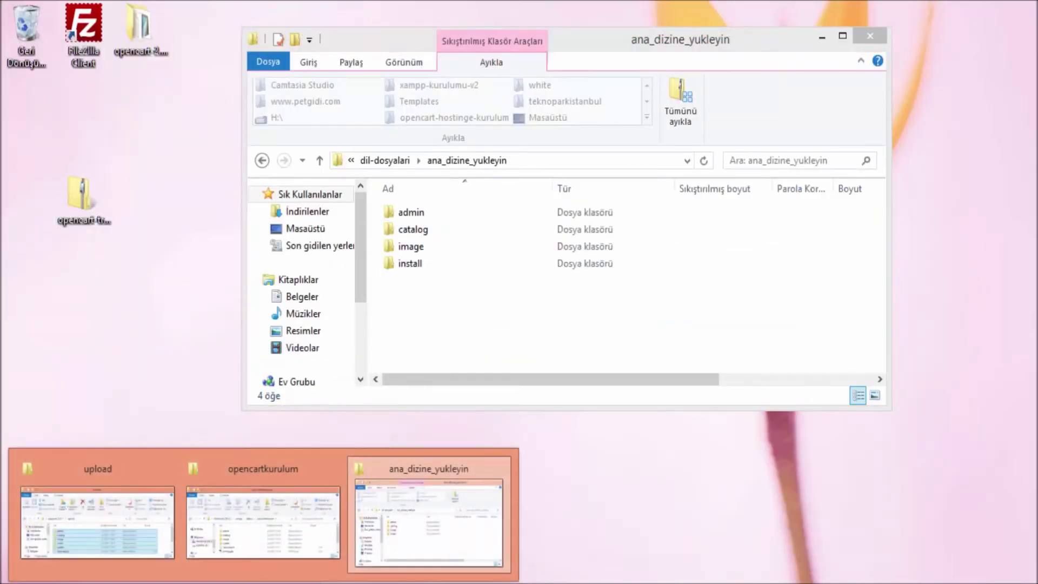
Position the opencartkurulum window and copy all four upload folders from ana_dizine_yukleyin
click(238, 530)
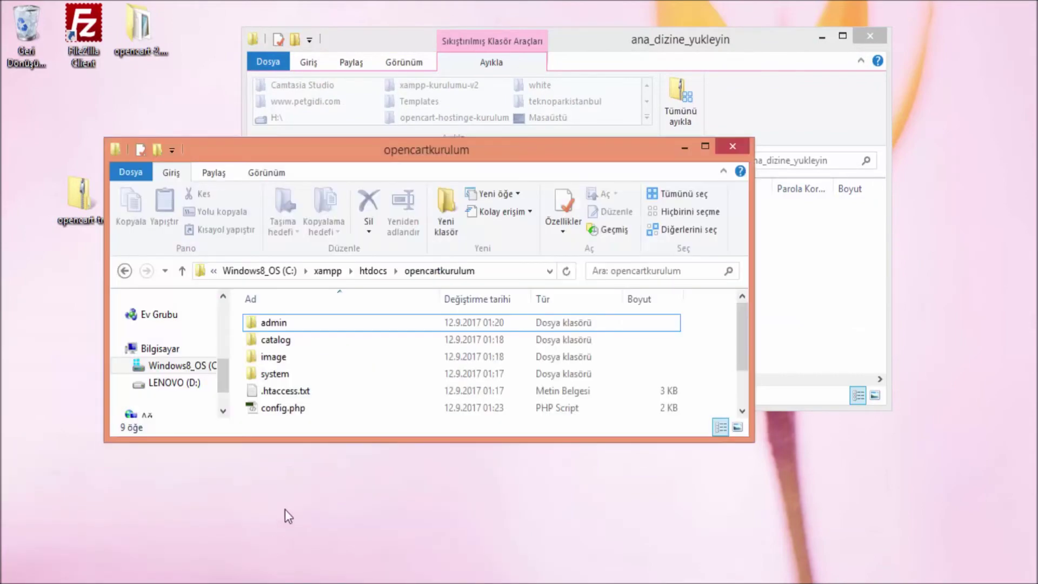
drag(418, 160, 730, 48)
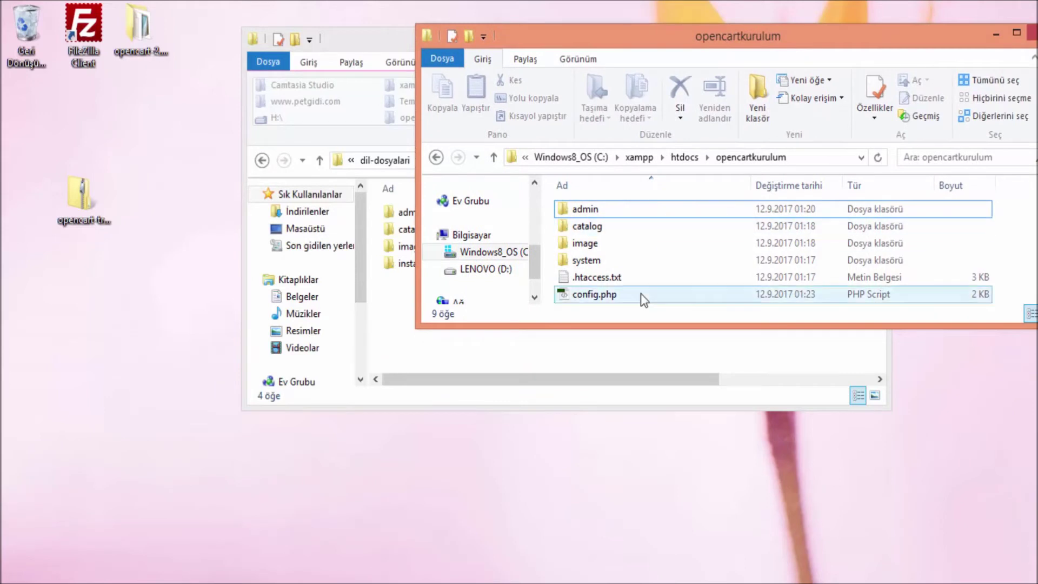
click(438, 158)
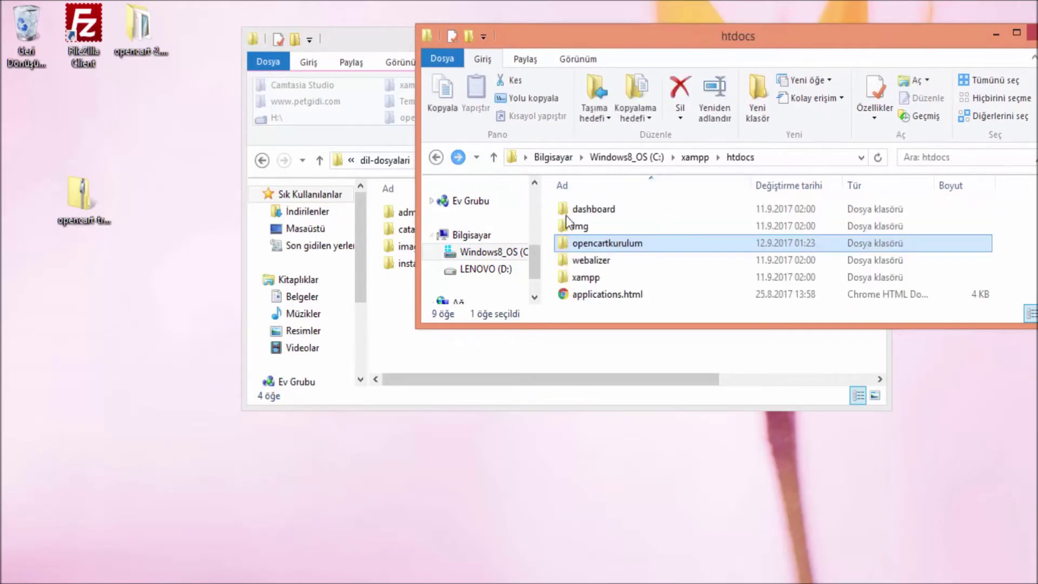
double_click(606, 243)
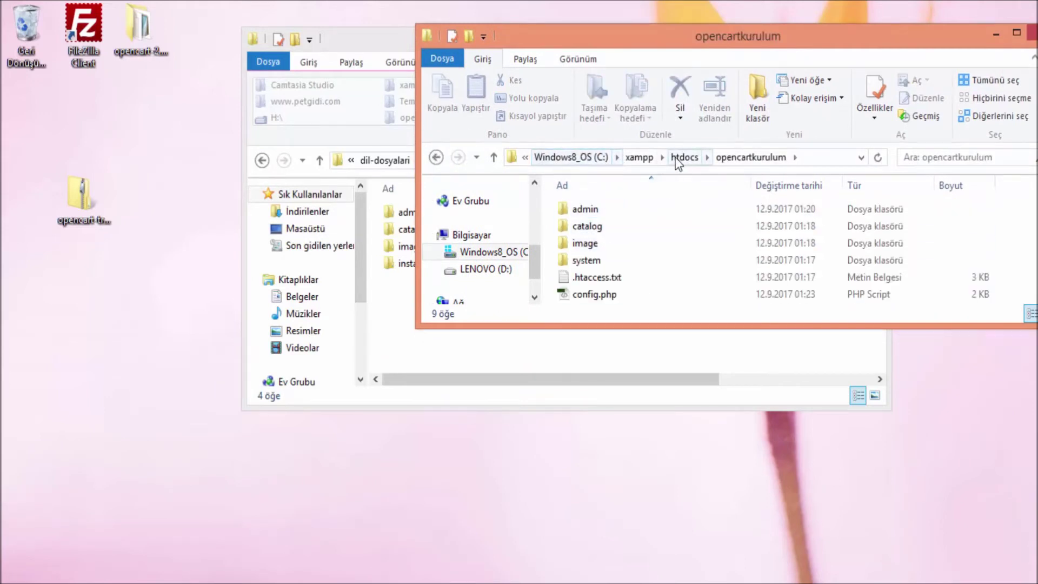
click(400, 339)
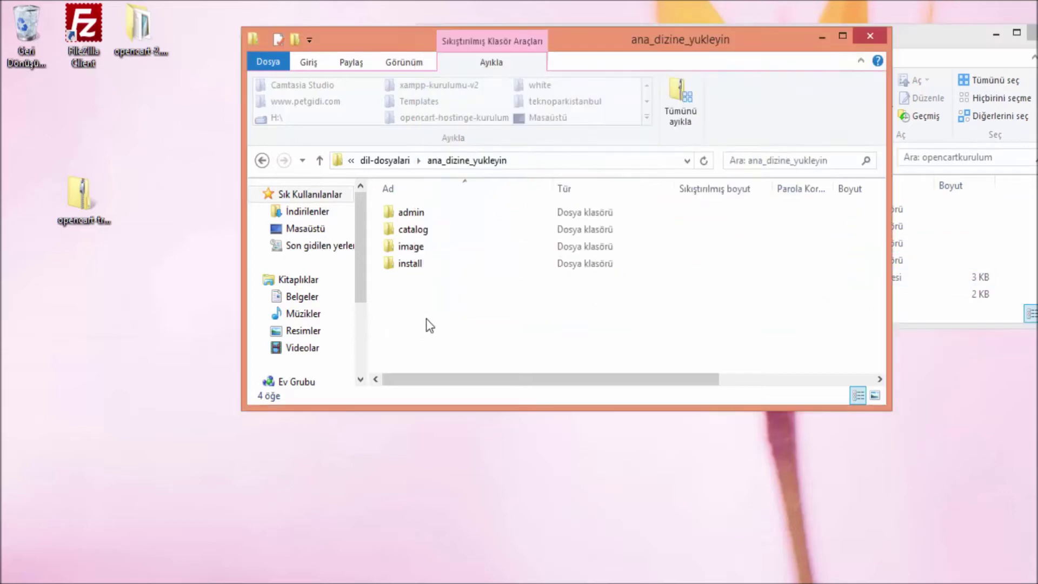
key(ctrl+a)
right_click(460, 241)
click(491, 310)
Paste the folders into opencartkurulum, replacing the existing files in the destination
click(814, 42)
drag(739, 40, 527, 47)
right_click(804, 243)
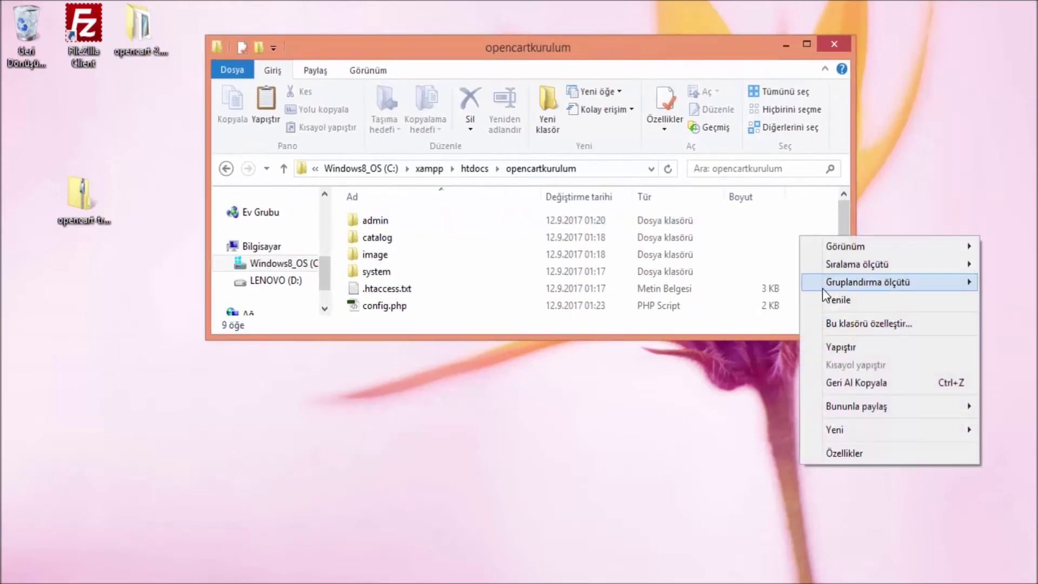
click(830, 343)
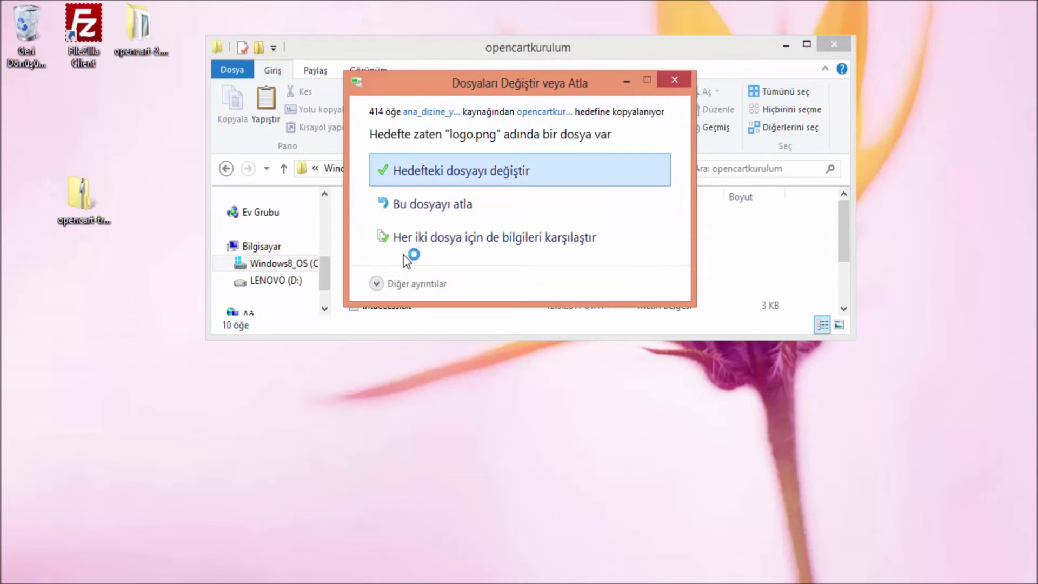
click(492, 170)
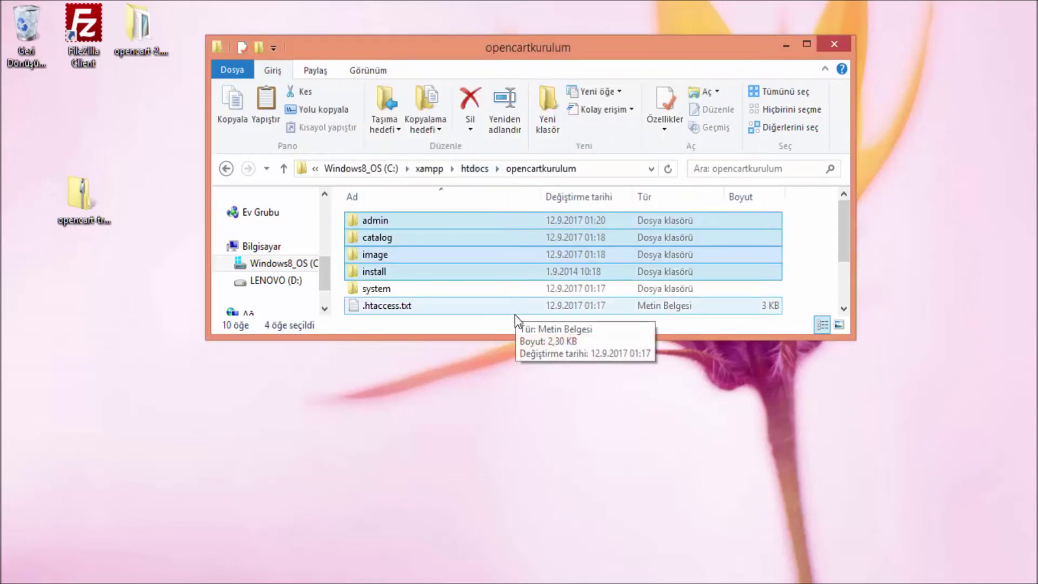
Go back to the zip's top level and open yardim_dosyalari\tr_dil_ekleme.txt
scroll(502, 273, down, 2)
scroll(509, 277, up, 2)
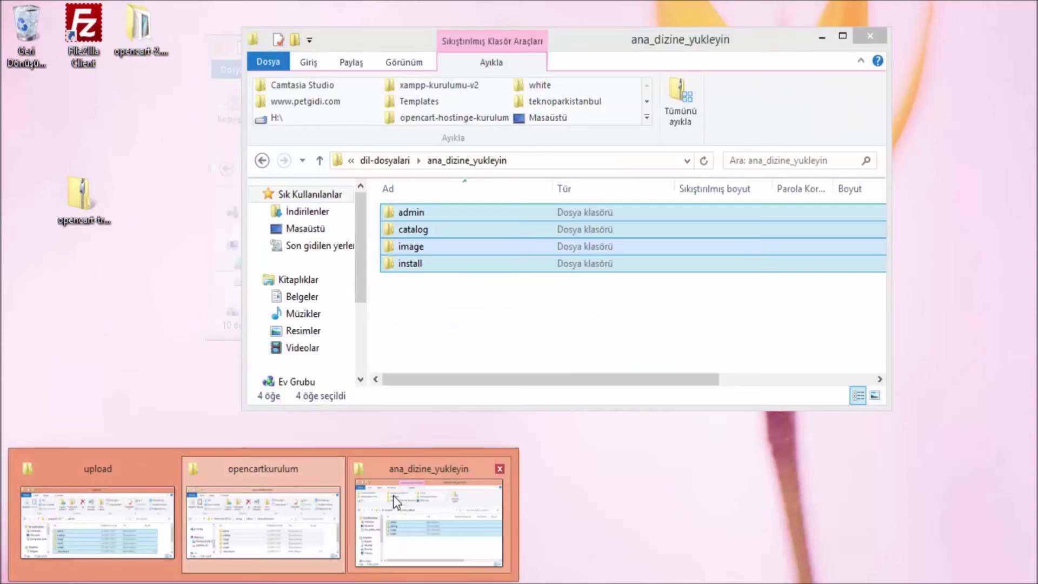
click(393, 495)
click(260, 161)
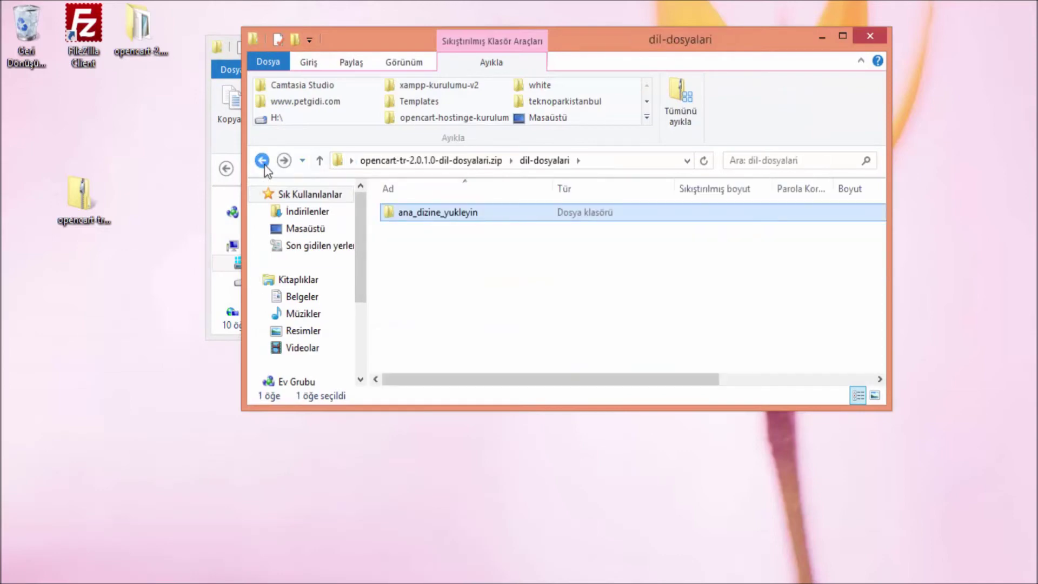
click(264, 165)
double_click(406, 229)
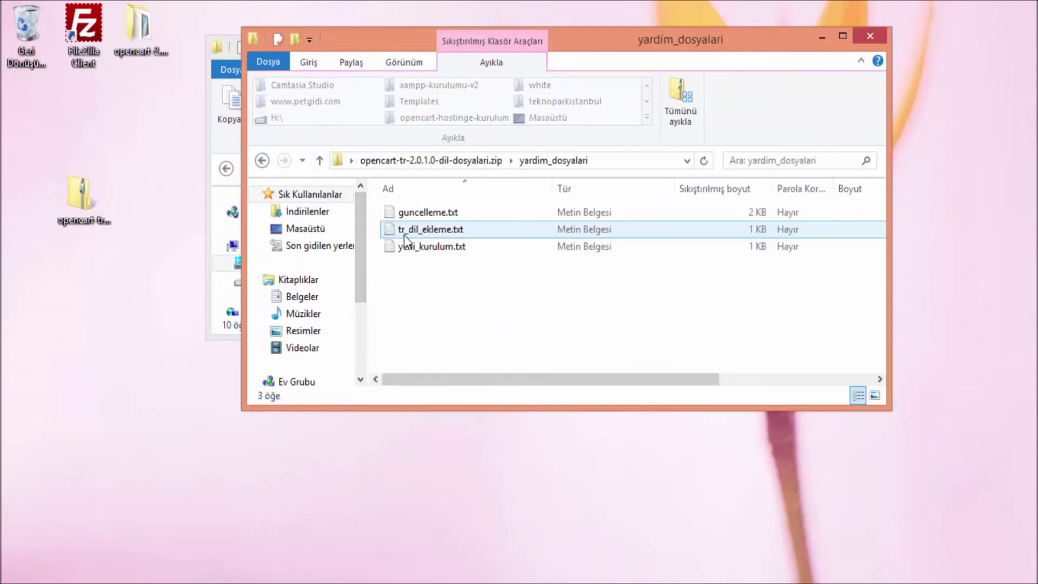
double_click(465, 230)
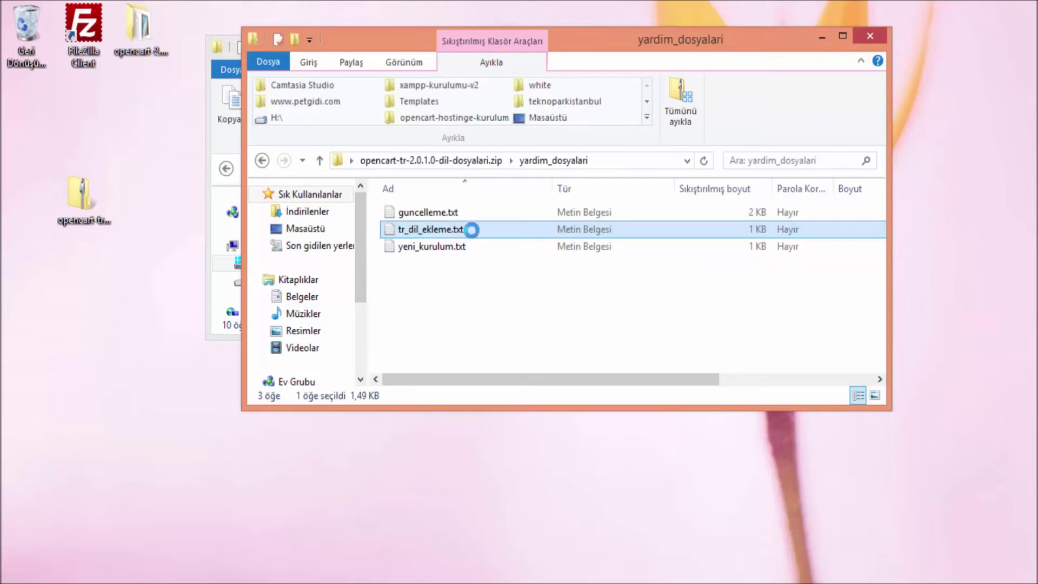
Scroll through the Turkish language setup steps in tr_dil_ekleme.txt
scroll(497, 222, down, 2)
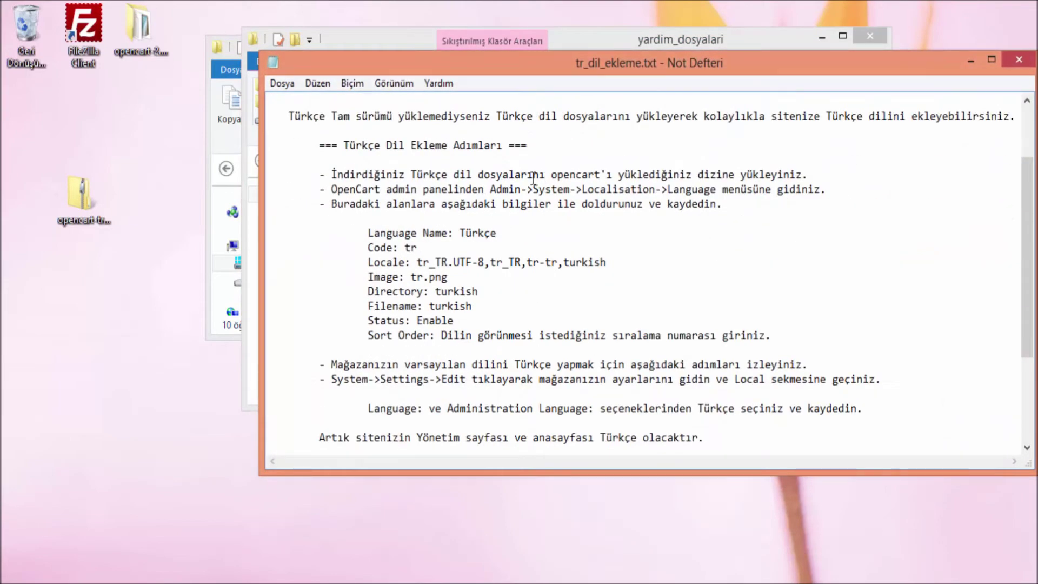
scroll(536, 203, down, 1)
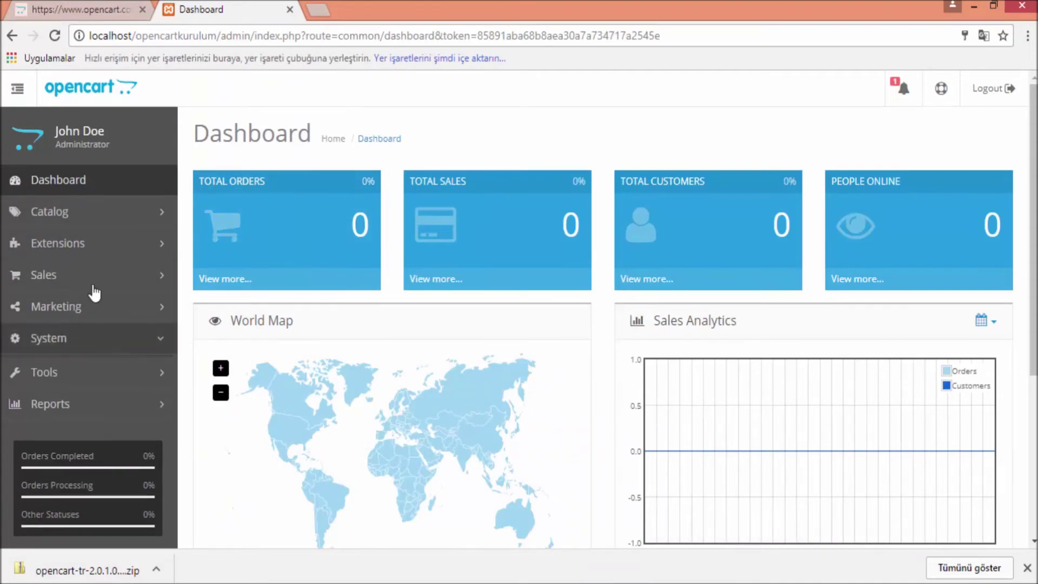
Go to System > Localisation > Languages and start adding a new language
click(76, 335)
scroll(98, 265, down, 3)
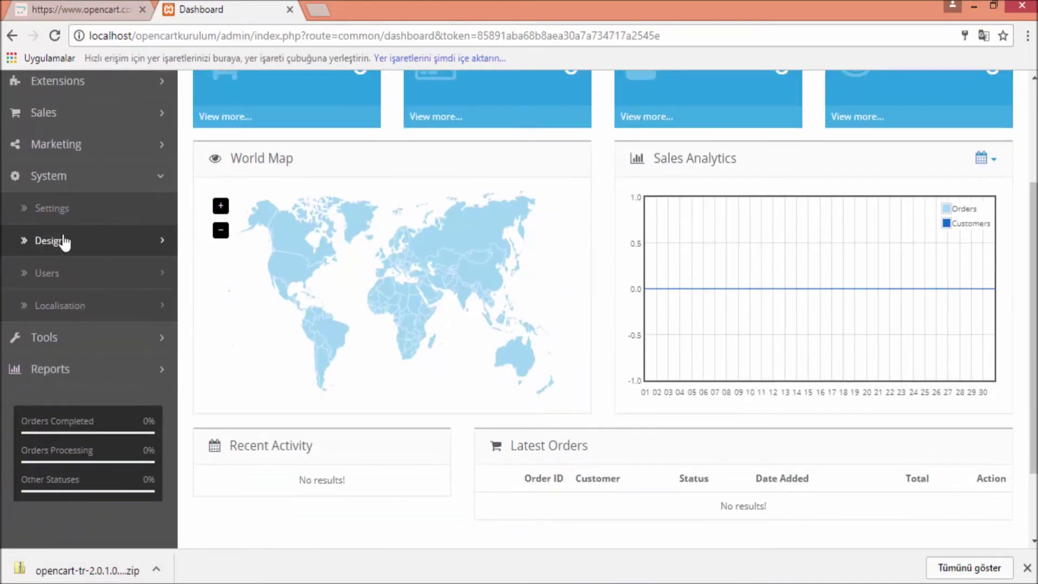
click(70, 305)
scroll(81, 316, down, 2)
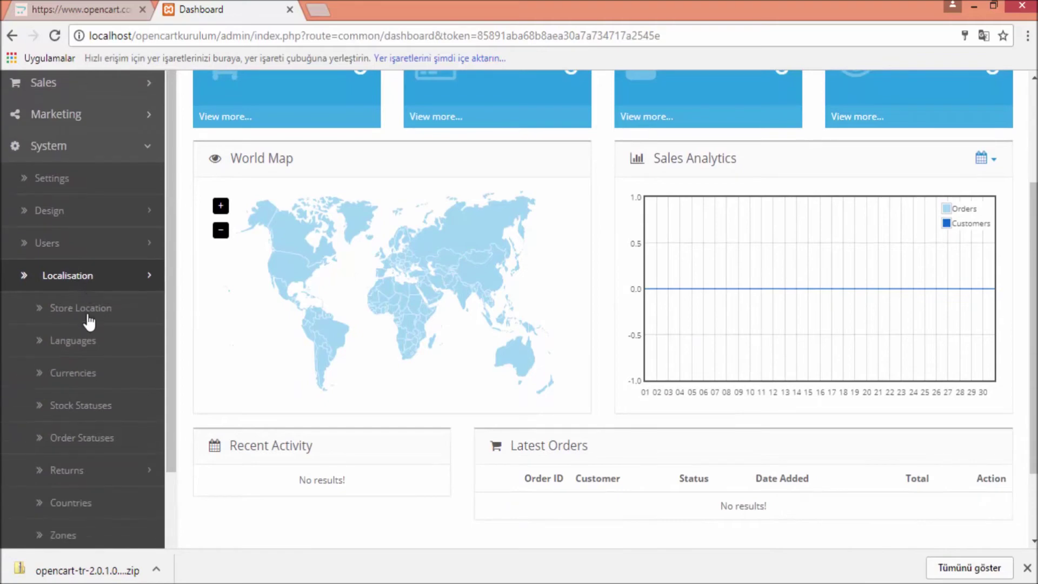
click(95, 296)
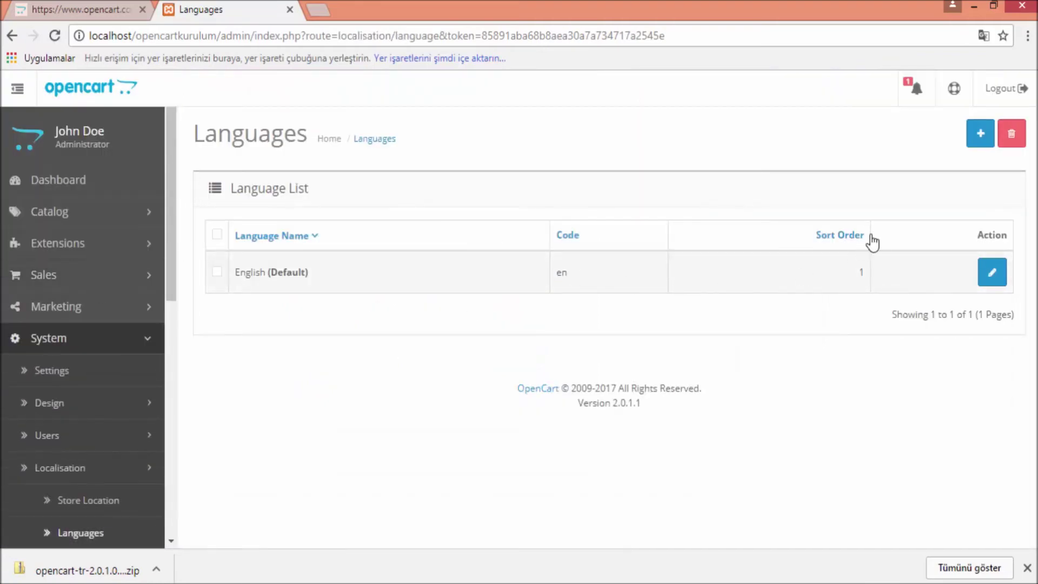
click(979, 139)
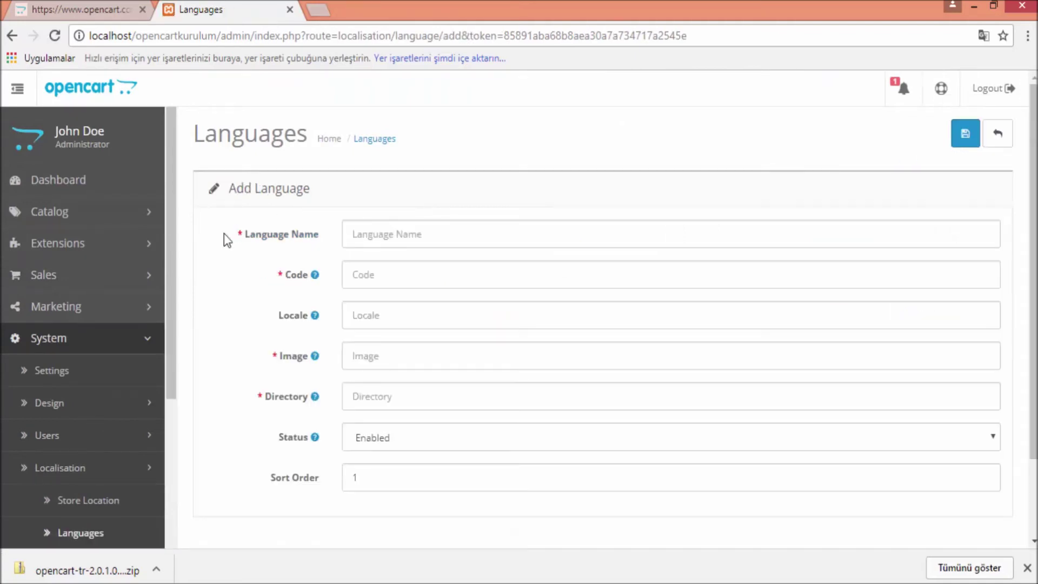
scroll(254, 297, down, 2)
Paste Türkçe as the language name and tr as the code from the instructions
click(399, 153)
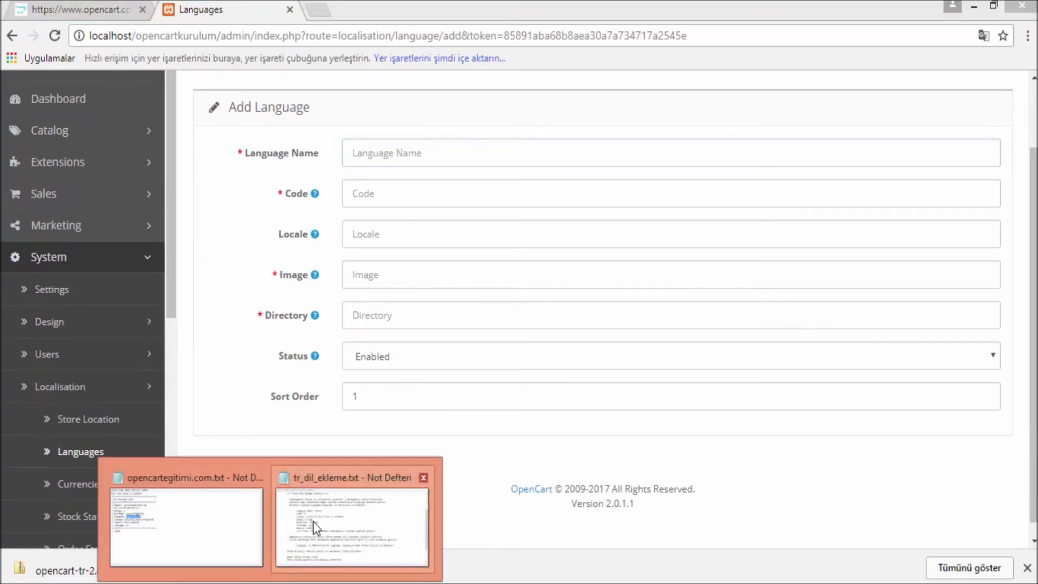
click(313, 521)
drag(499, 187, 466, 186)
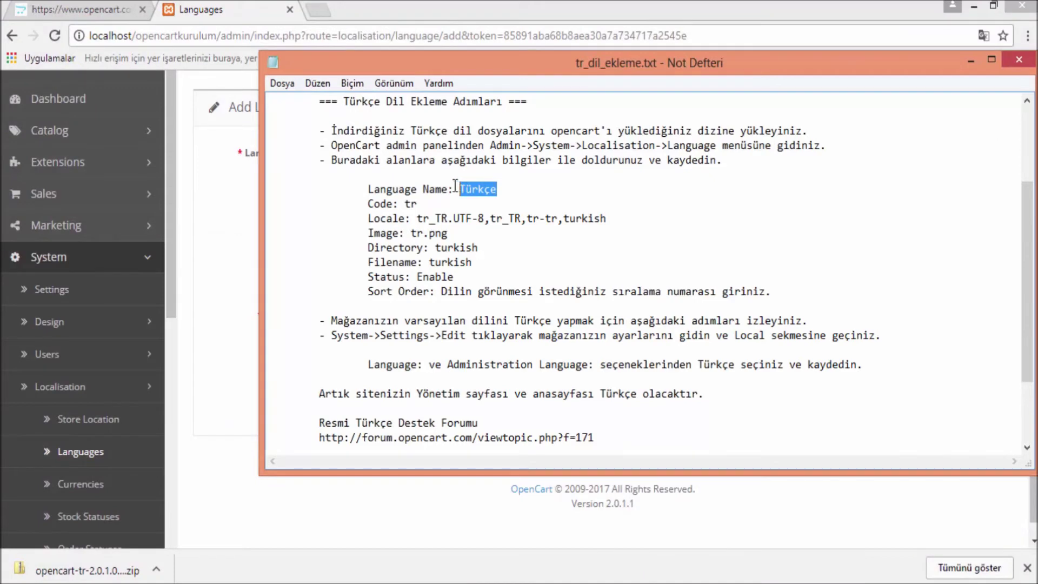
click(234, 235)
click(364, 157)
key(ctrl+v)
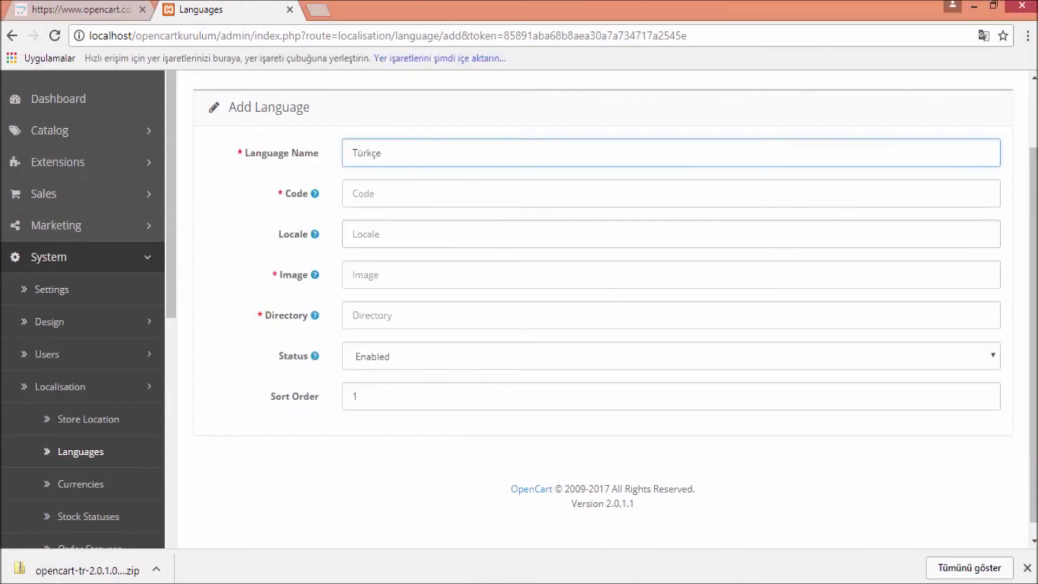
click(405, 534)
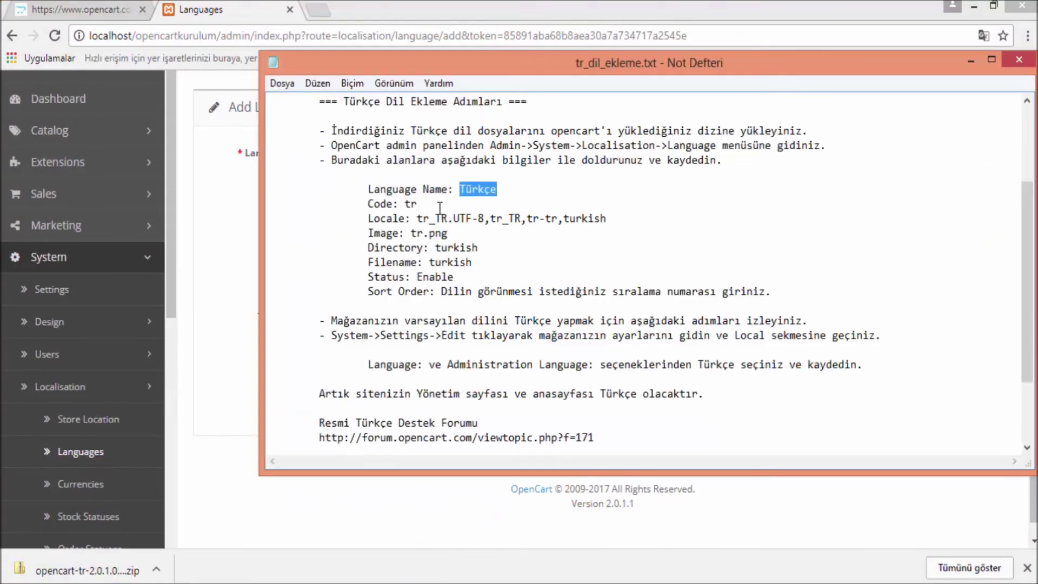
click(417, 205)
click(208, 238)
click(417, 225)
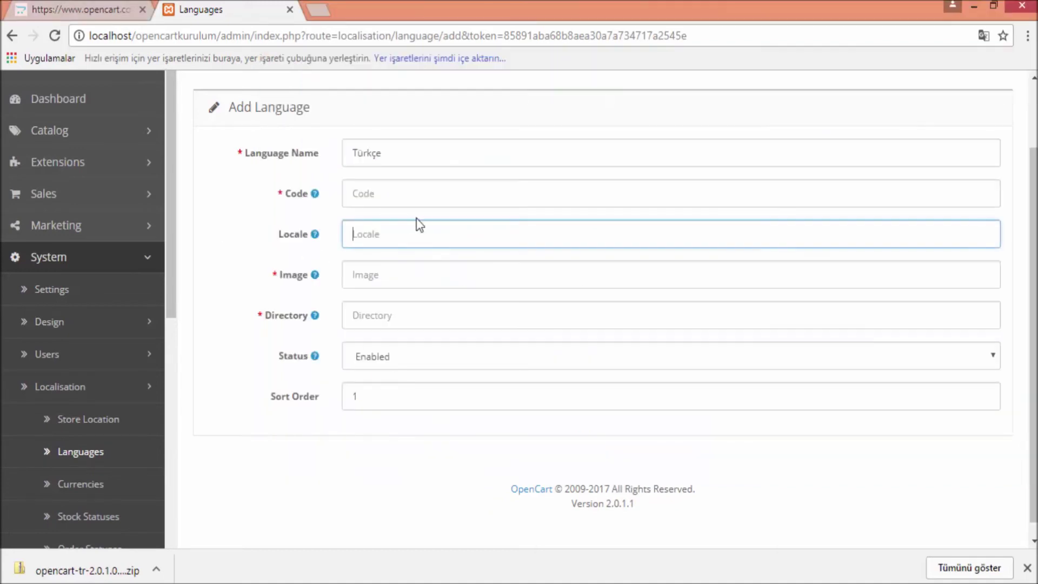
click(403, 195)
key(ctrl+v)
Paste locale tr_TR.UTF-8,tr_TR,tr-tr,turkish and image tr.png into the form
key(alt+Tab)
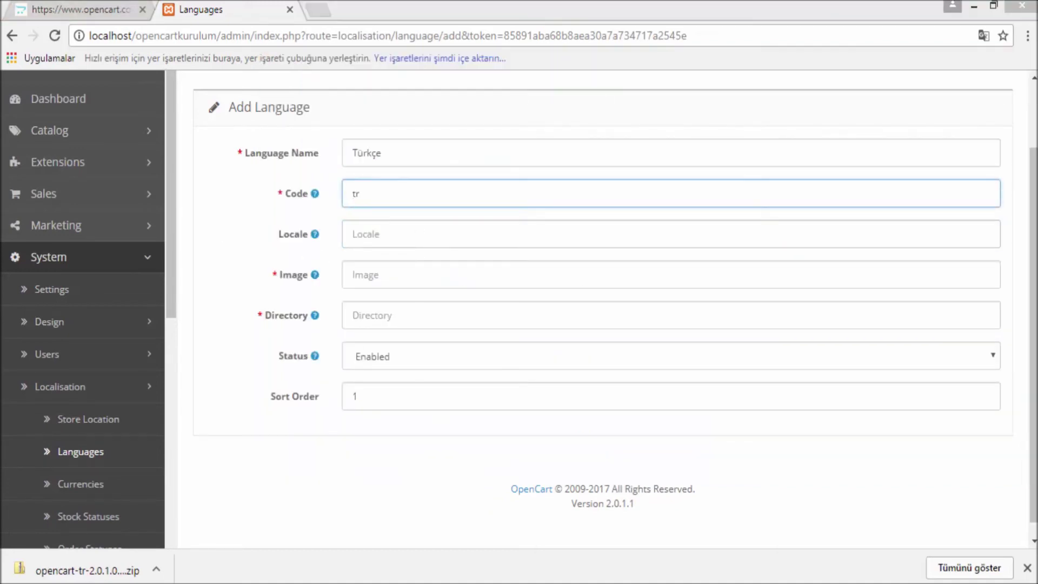
drag(607, 219, 419, 219)
click(226, 240)
click(384, 243)
key(ctrl+v)
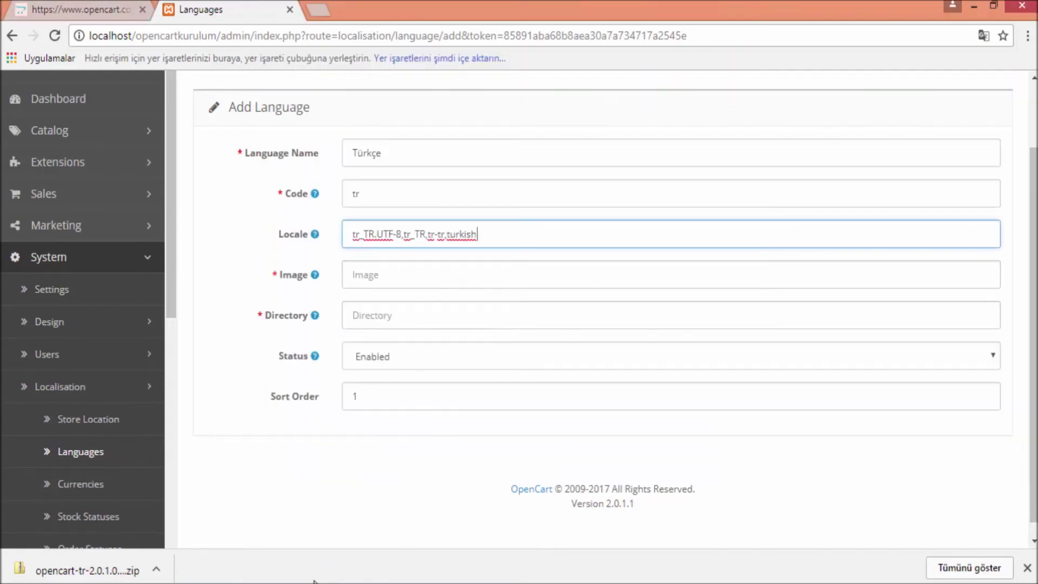
key(alt+Tab)
drag(463, 240, 415, 236)
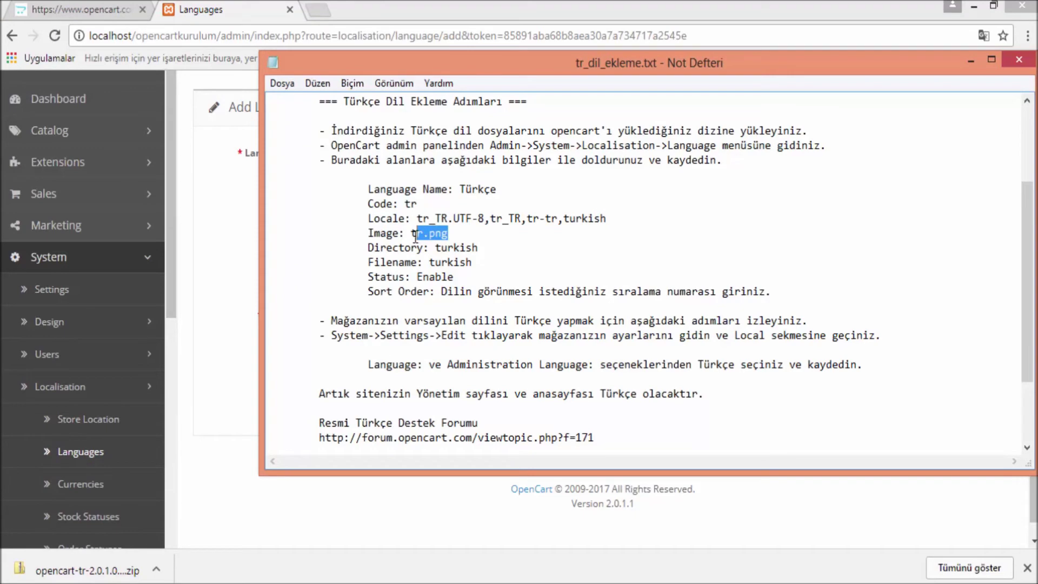
click(211, 279)
click(378, 277)
key(ctrl+v)
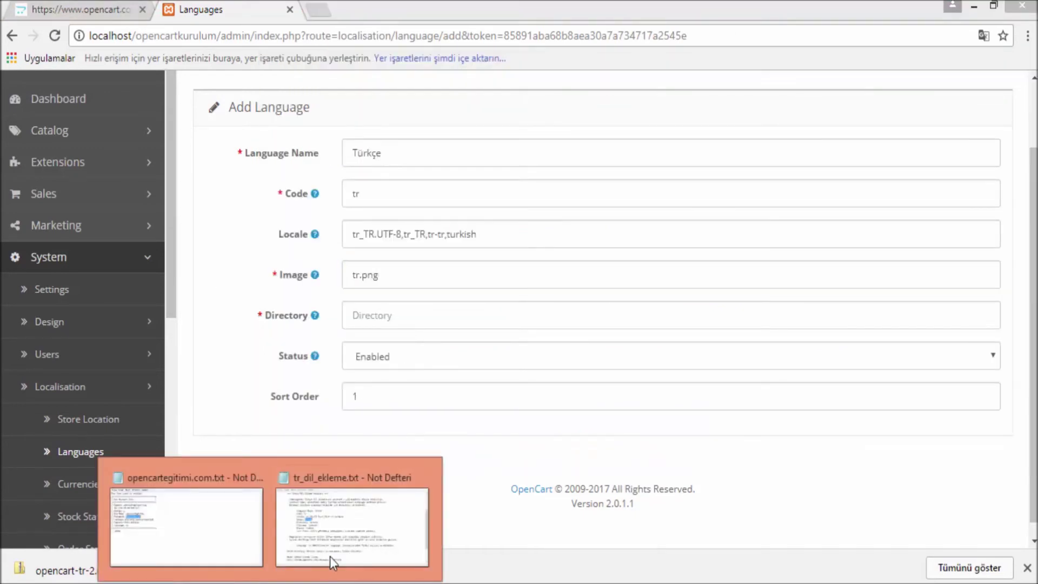
Paste turkish as the language directory and review the completed form
click(338, 551)
drag(480, 247, 444, 250)
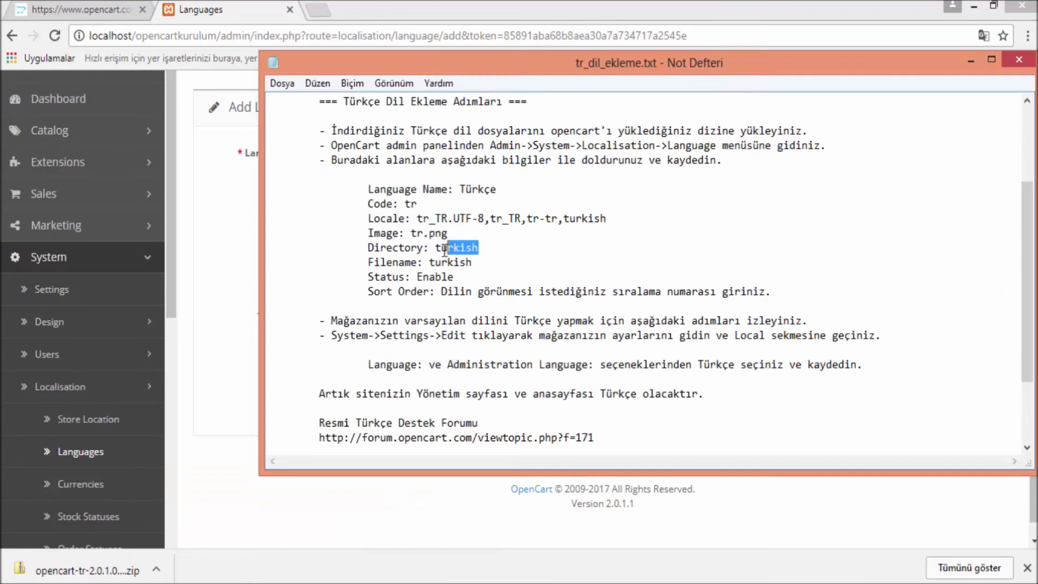
click(213, 303)
click(373, 310)
key(ctrl+v)
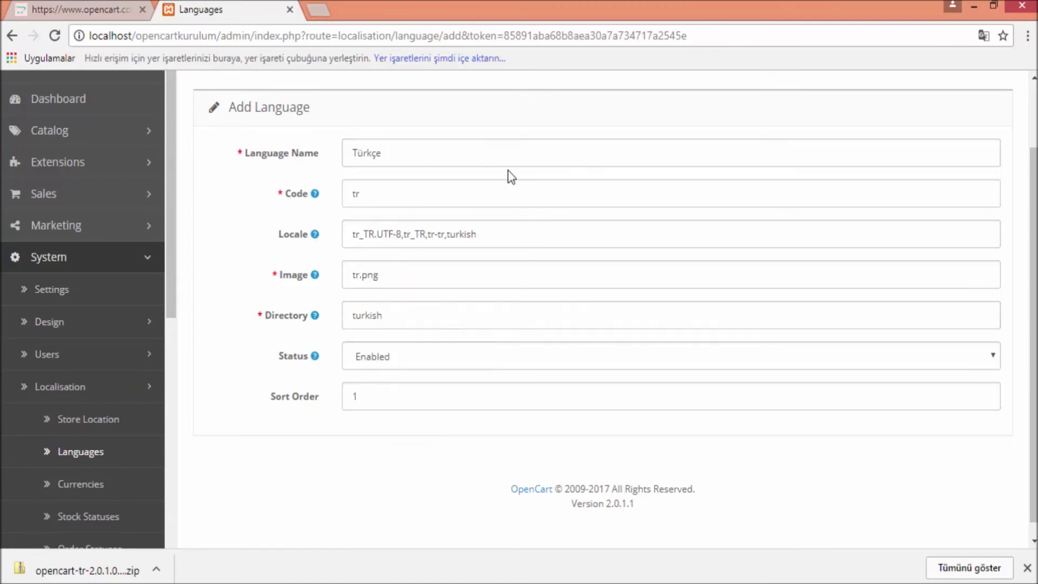
scroll(709, 437, down, 1)
scroll(708, 436, up, 2)
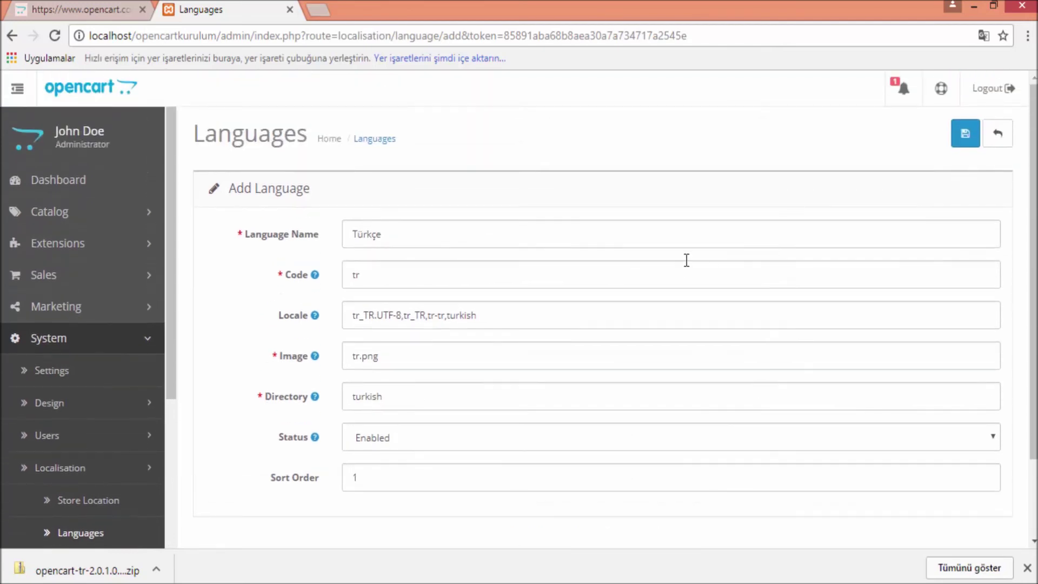
Save the new Türkçe language and open the default store's settings for editing
click(965, 135)
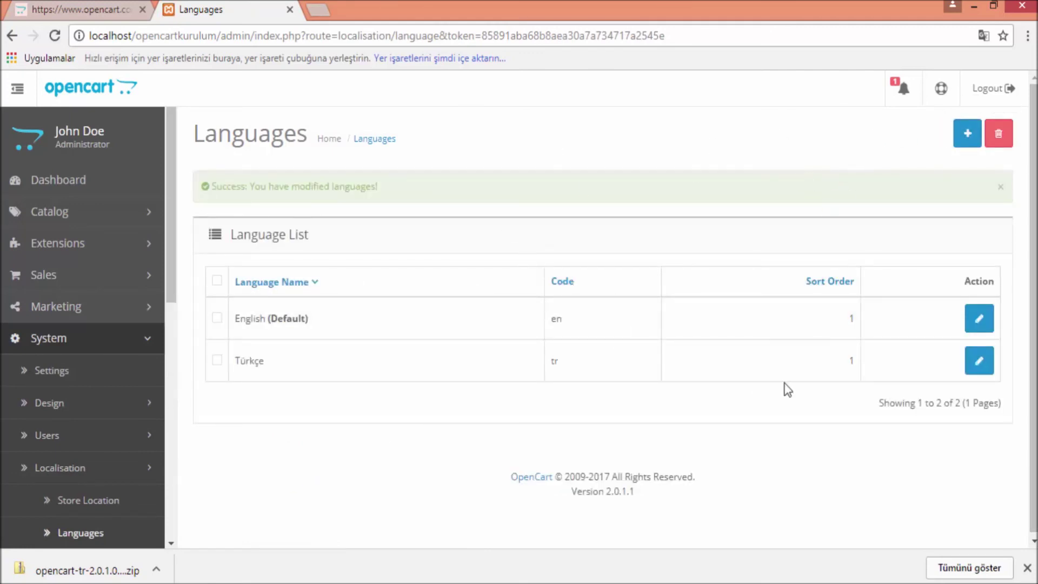
click(61, 371)
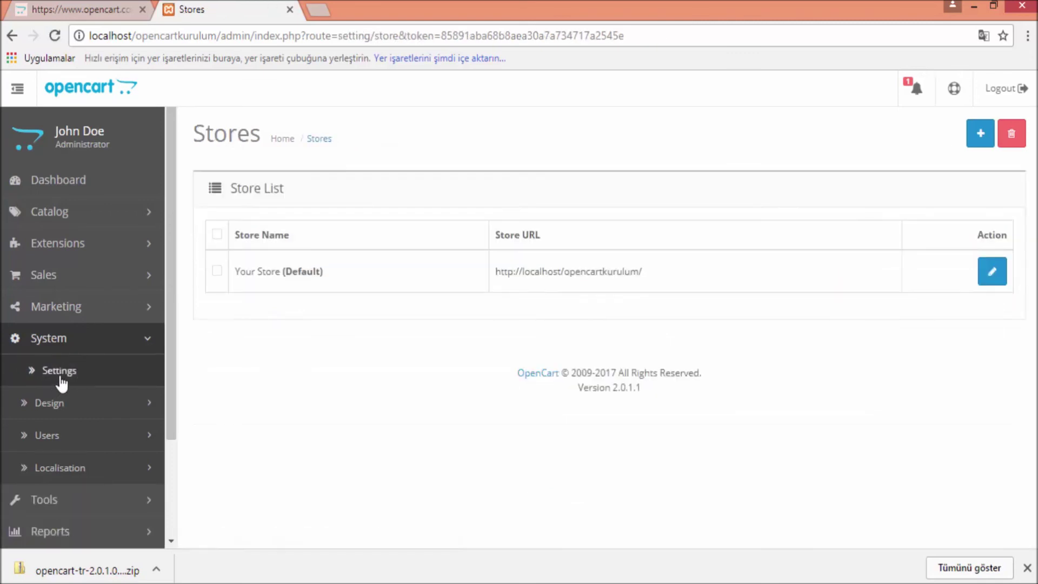
click(988, 275)
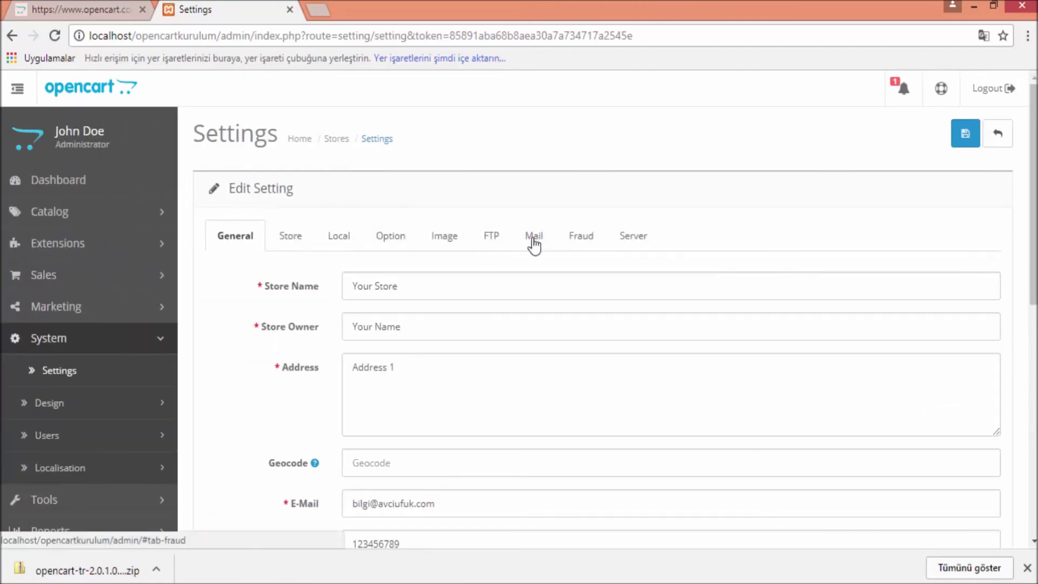
On the Local tab, set country to Turkey, store and admin language to Türkçe, and save
click(336, 238)
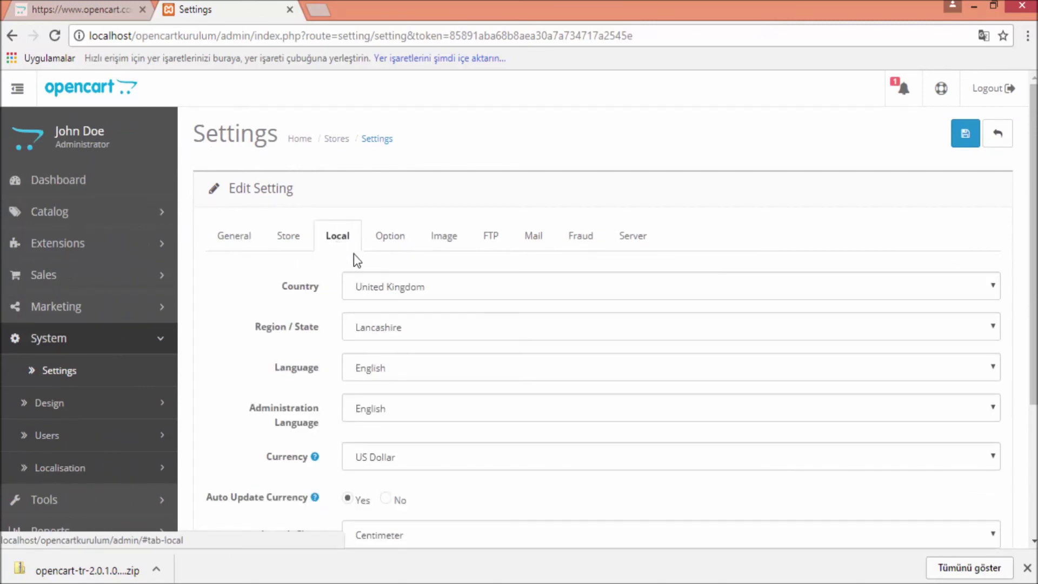
click(385, 278)
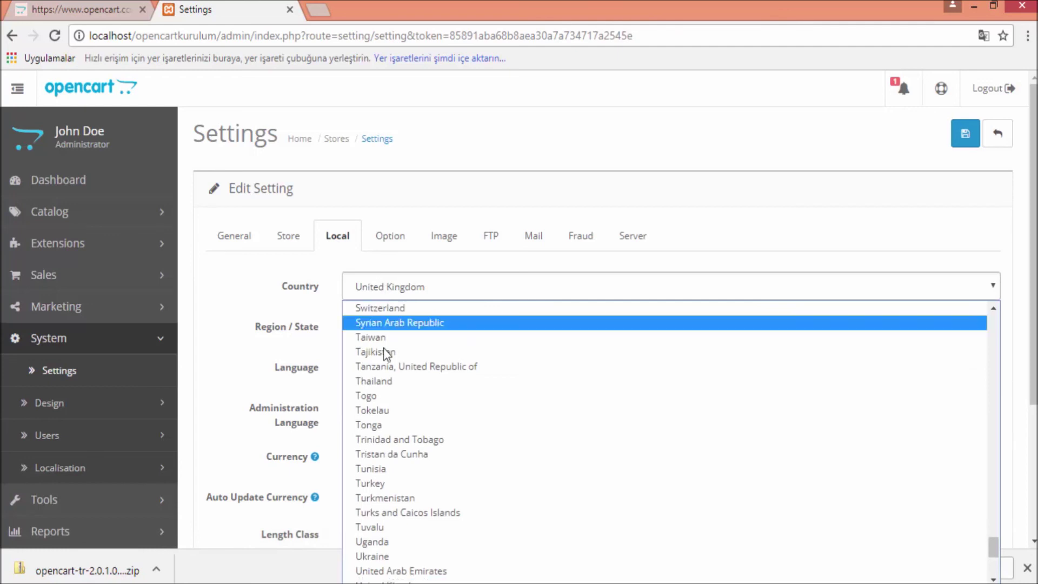
click(390, 483)
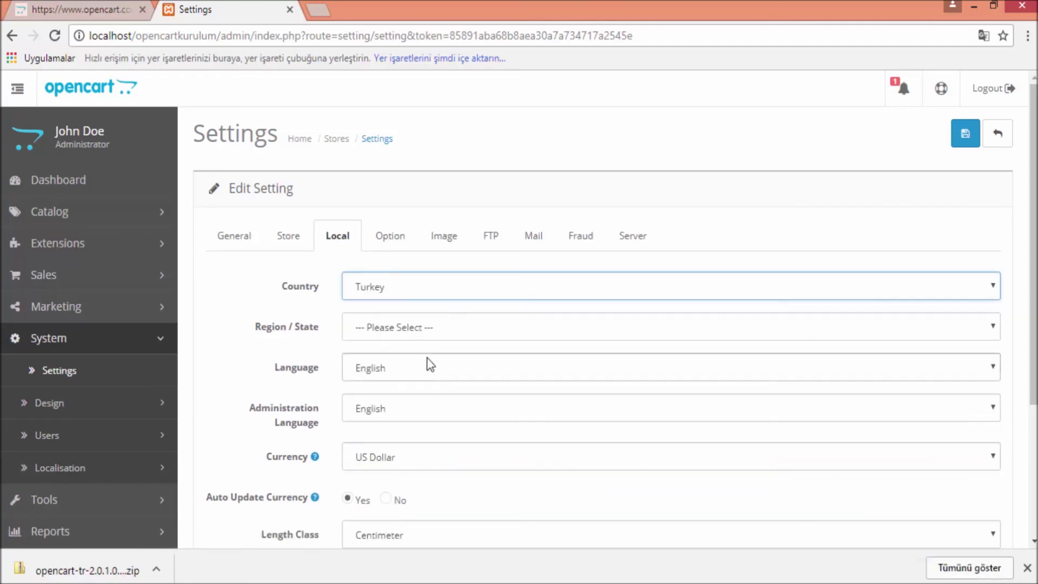
click(348, 366)
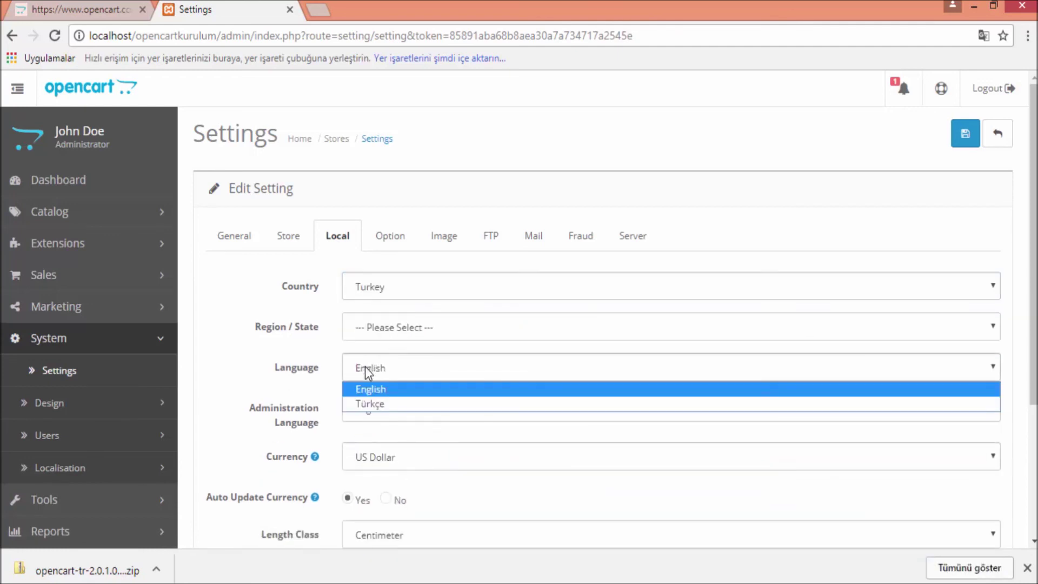
click(377, 404)
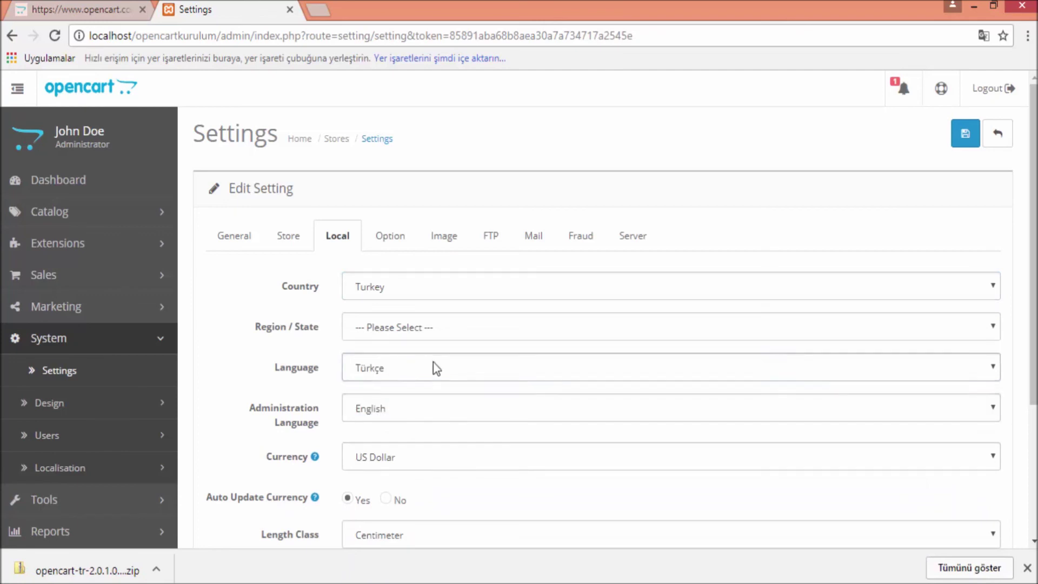
click(385, 418)
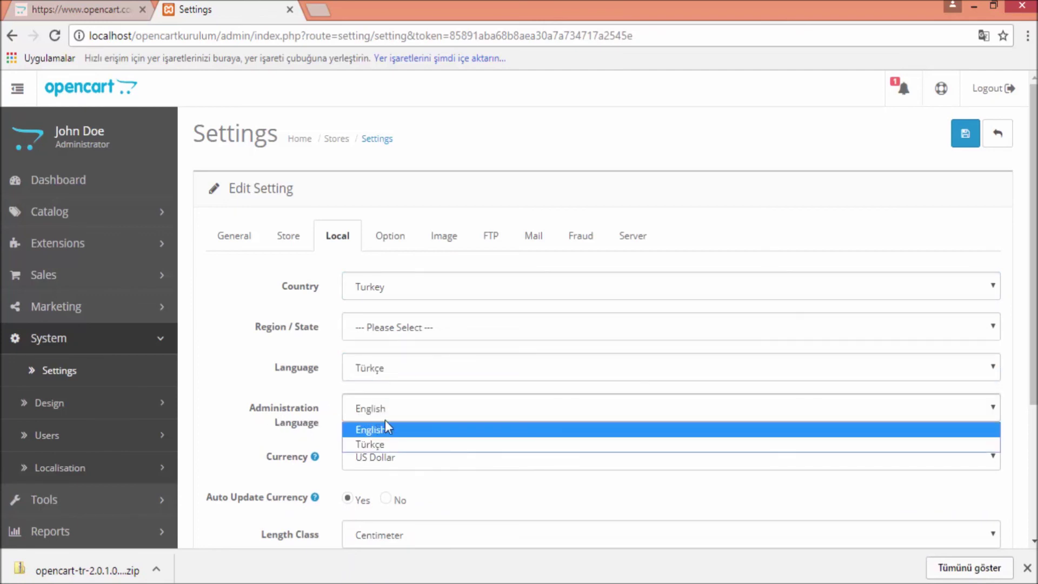
click(387, 441)
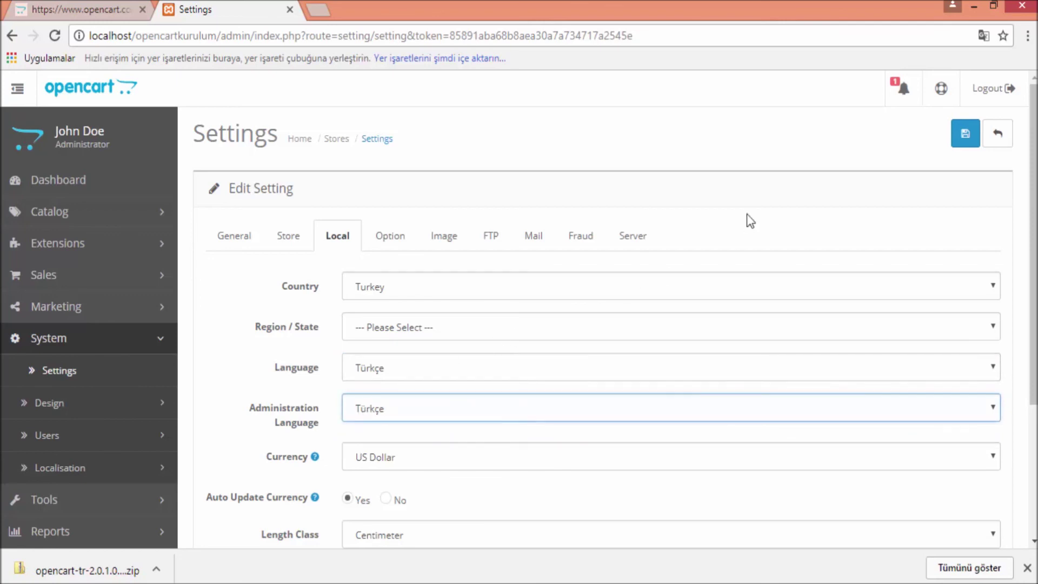
click(962, 131)
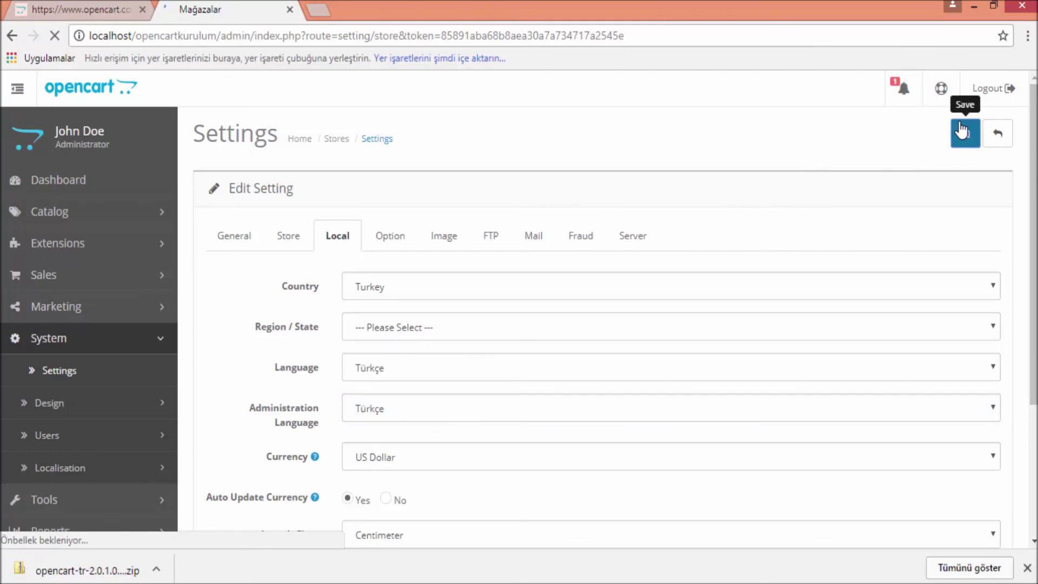
Go to the Turkish Yönetim Paneli dashboard and scroll through it to check the interface
drag(203, 140, 294, 134)
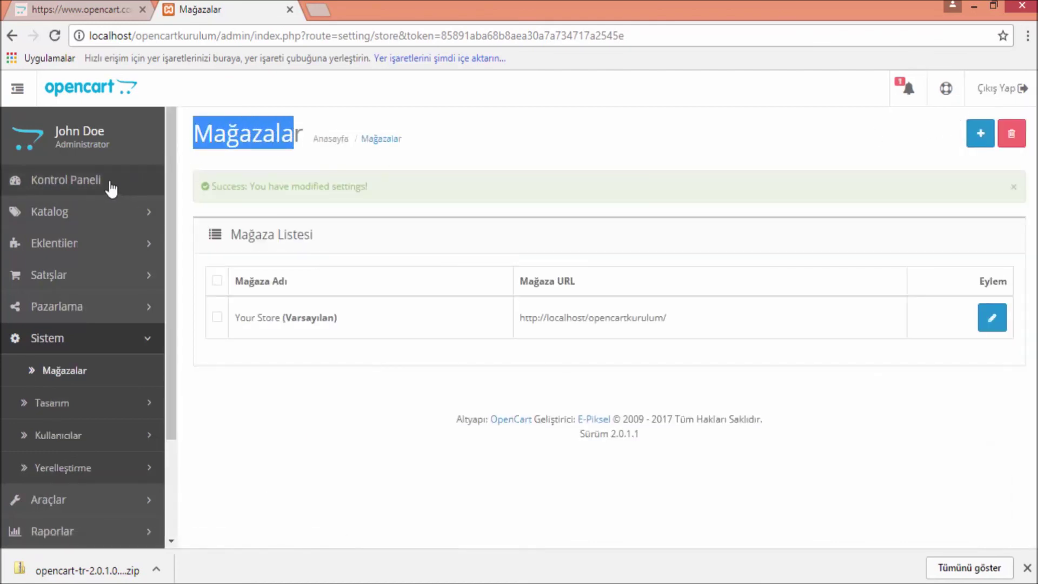
click(48, 182)
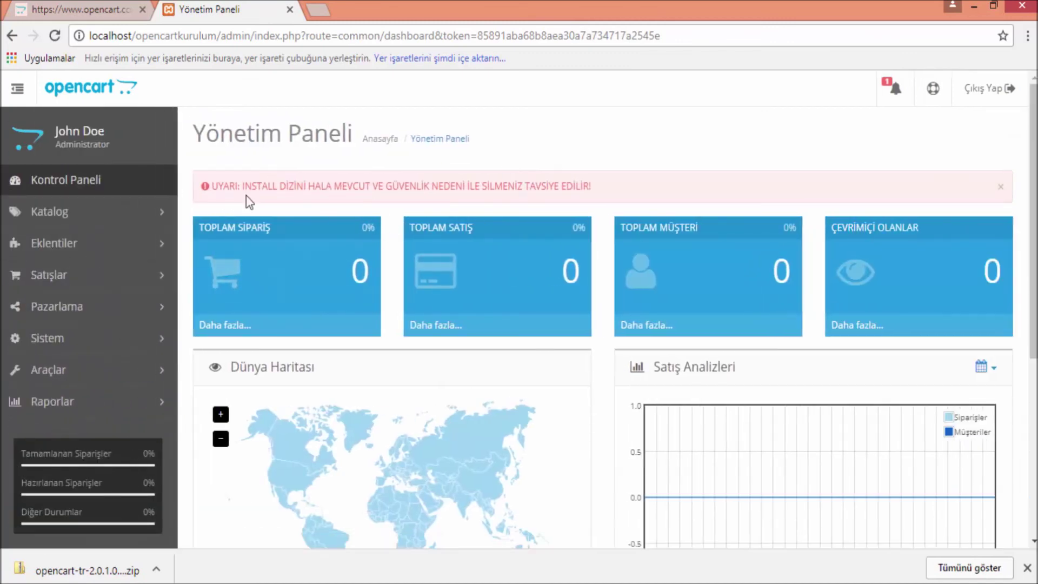
scroll(342, 284, down, 5)
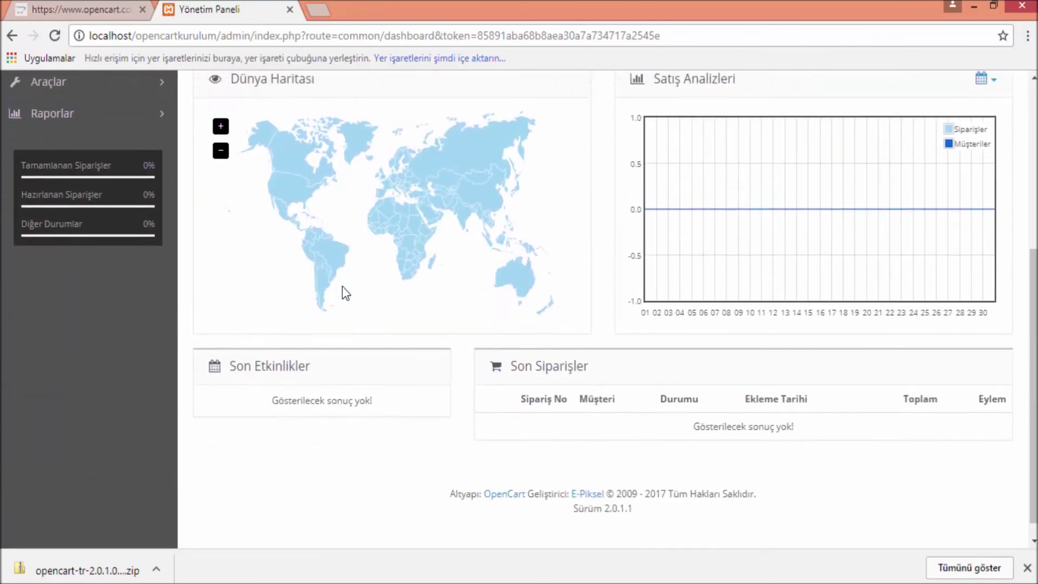
scroll(343, 289, up, 5)
mouse_move(248, 520)
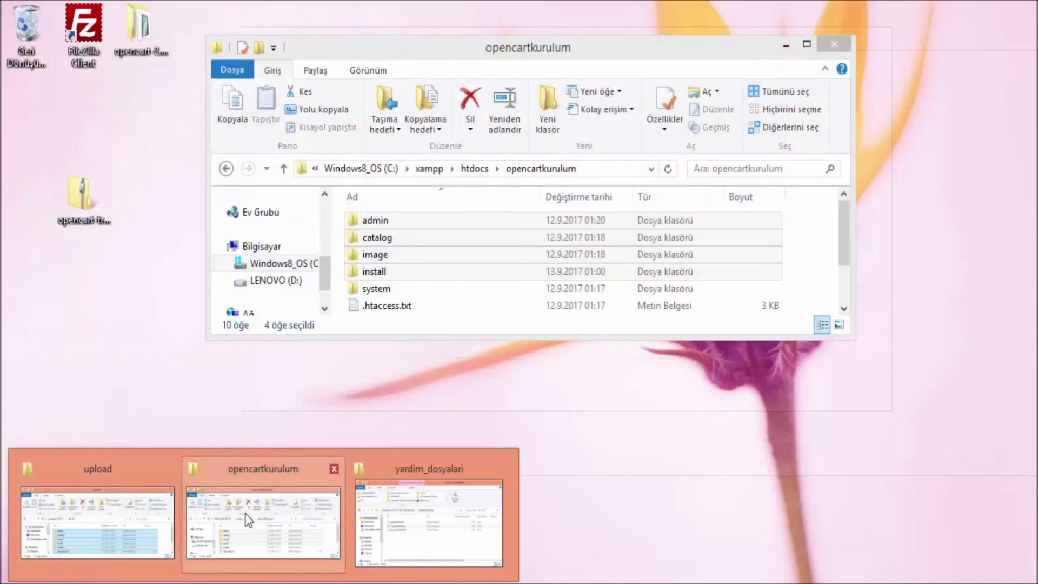
Delete the install folder from opencartkurulum with Sil, then return to the OpenCart dashboard
click(248, 520)
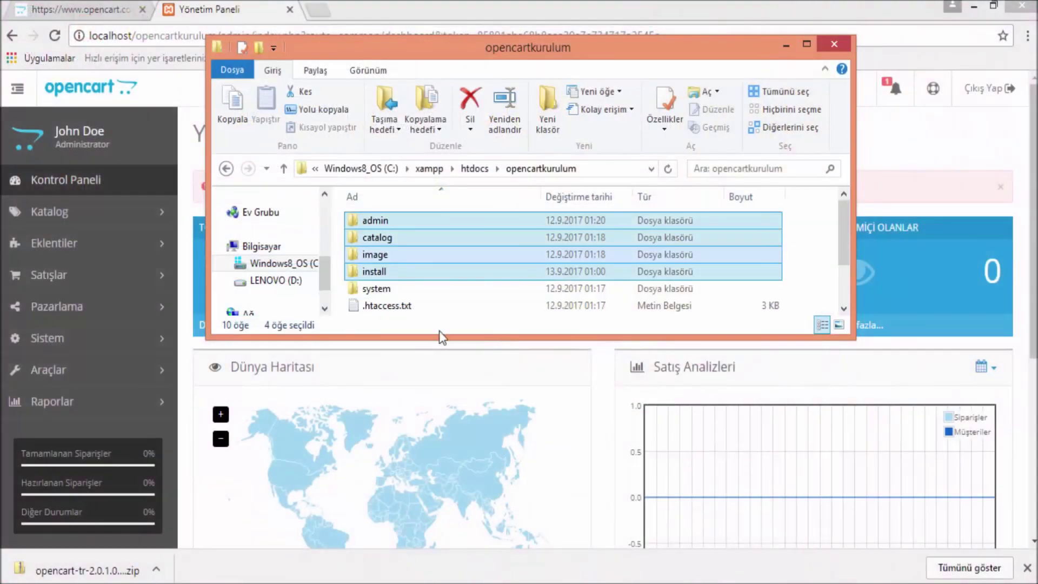
click(446, 278)
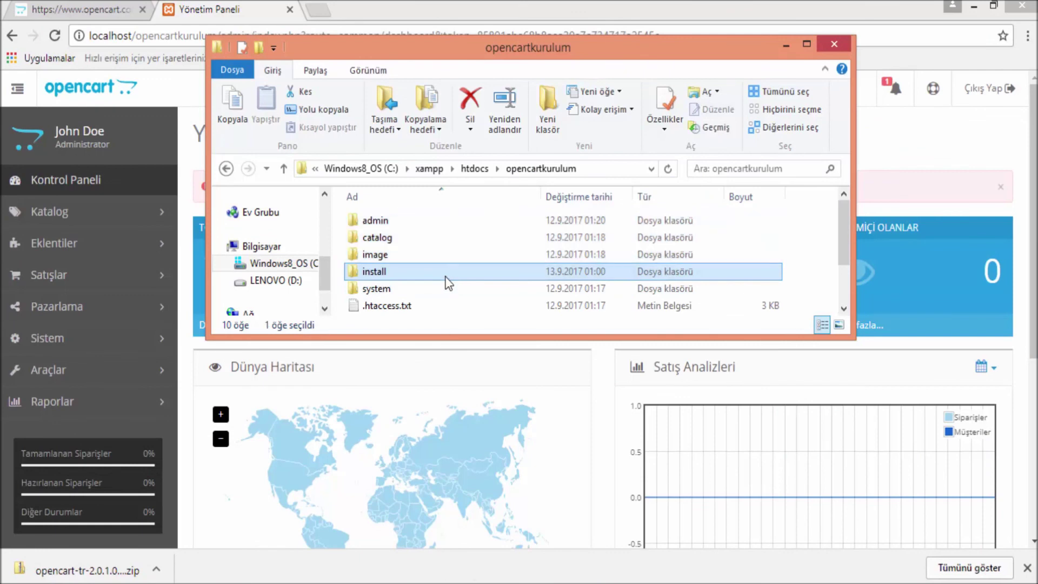
right_click(446, 278)
click(483, 530)
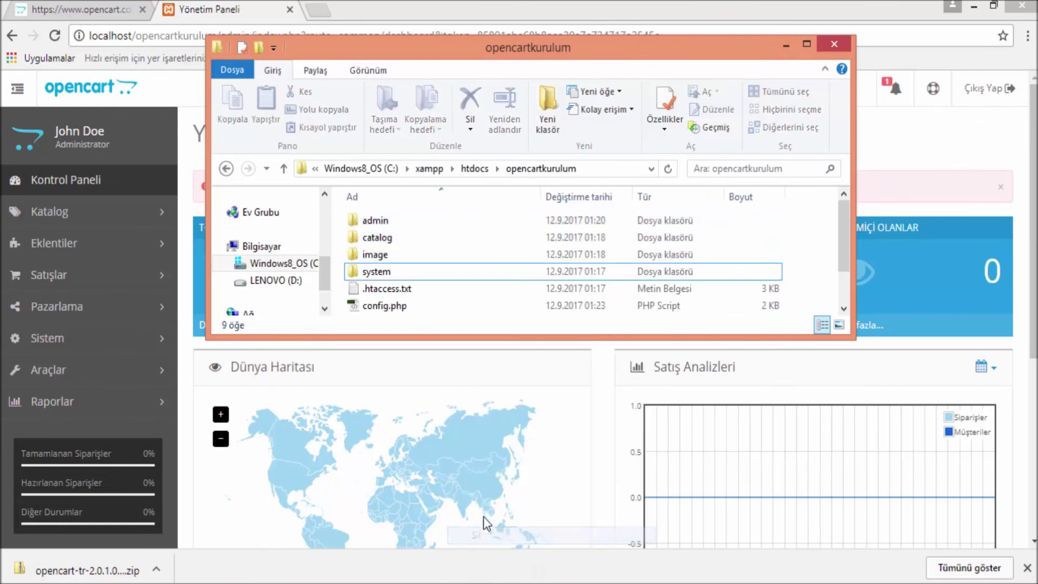
click(419, 33)
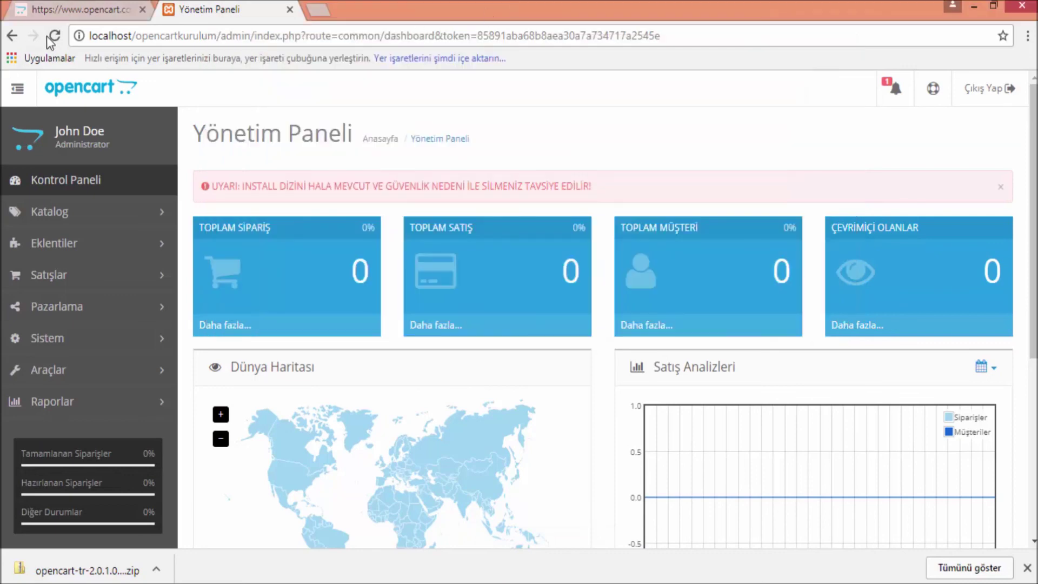